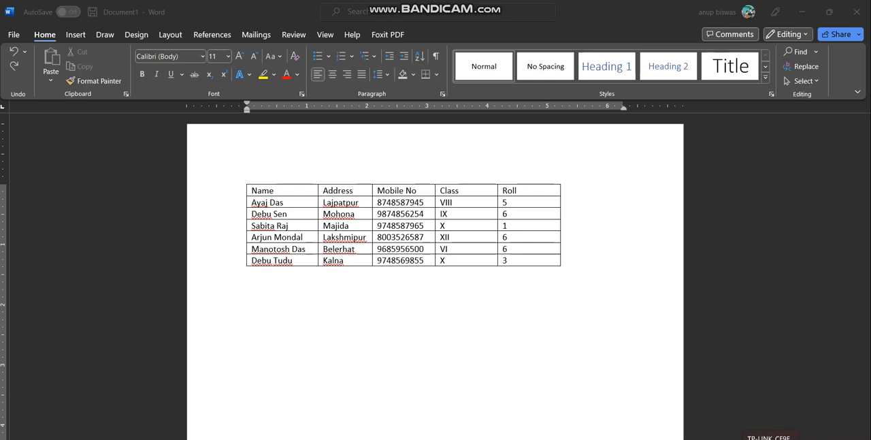
Move the student table lower and further right on the page, and narrow its Roll column
{"action": "mouse_move", "coordinate": [564, 439]}
{"action": "left_click", "coordinate": [422, 286]}
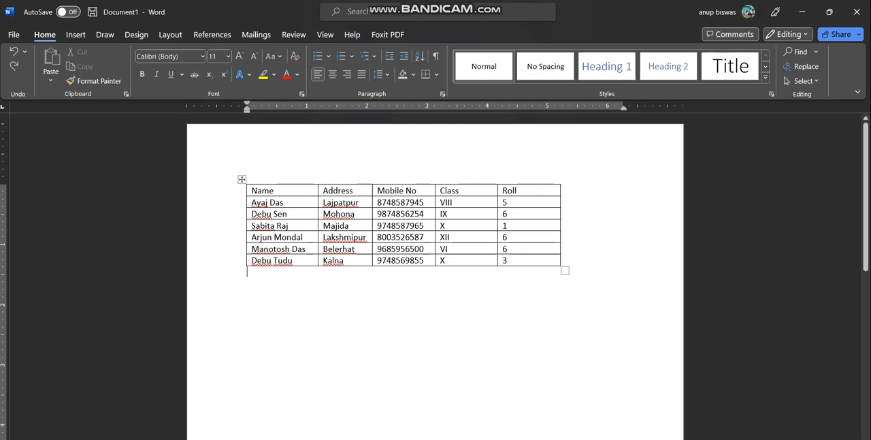
{"action": "left_click_drag", "start_coordinate": [241, 179], "coordinate": [304, 208]}
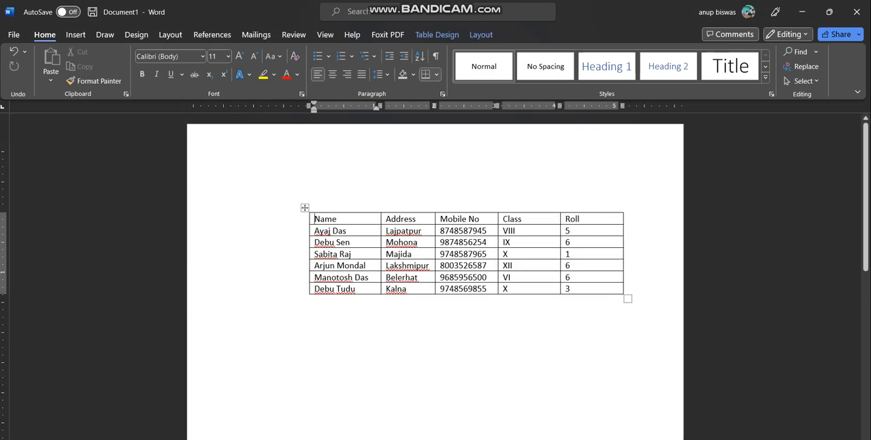
{"action": "mouse_move", "coordinate": [624, 254]}
{"action": "left_mouse_down"}
{"action": "mouse_move", "coordinate": [592, 253]}
{"action": "mouse_move", "coordinate": [618, 254]}
{"action": "mouse_move", "coordinate": [607, 253]}
{"action": "left_mouse_up"}
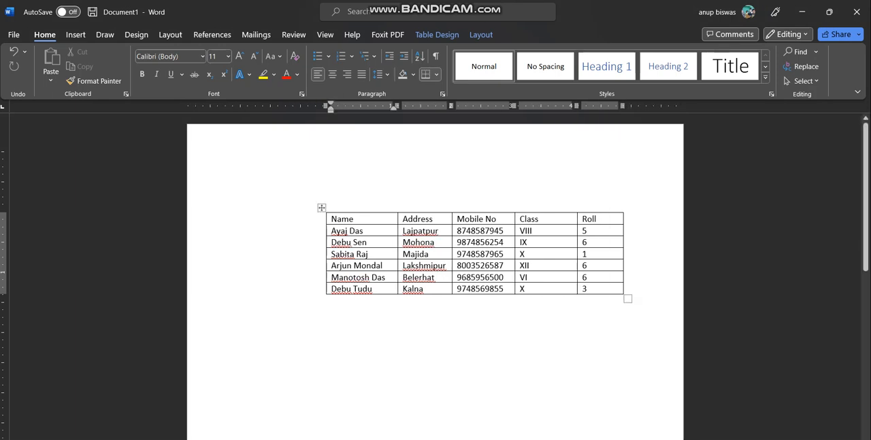
{"action": "left_click", "coordinate": [477, 340]}
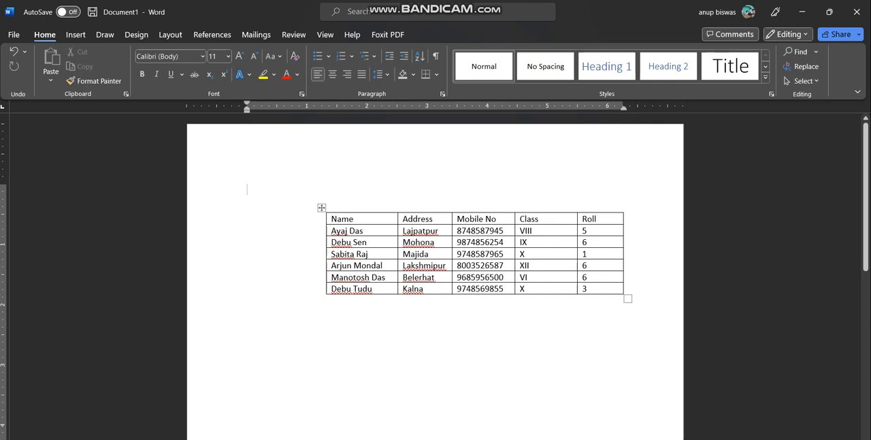
Insert a new column to the left of the Name column in the table
{"action": "left_click", "coordinate": [354, 211]}
{"action": "left_click", "coordinate": [247, 188]}
{"action": "left_click", "coordinate": [358, 254]}
{"action": "left_click_drag", "start_coordinate": [337, 231], "coordinate": [351, 289]}
{"action": "left_click", "coordinate": [339, 253]}
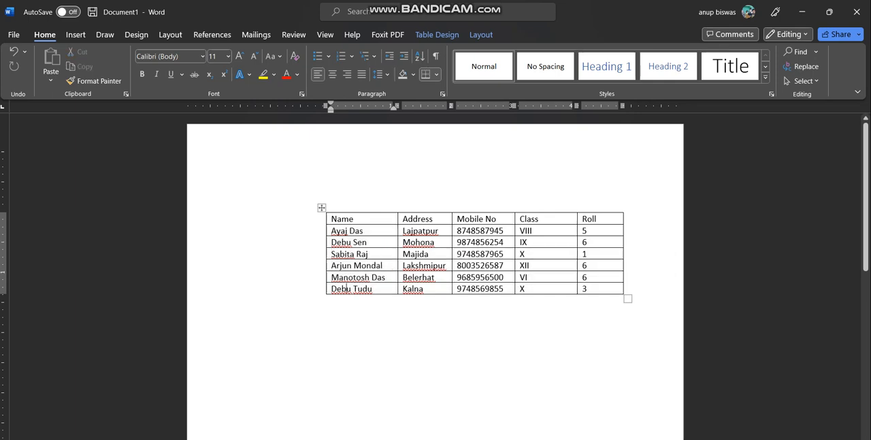
{"action": "left_click_drag", "start_coordinate": [338, 254], "coordinate": [380, 254]}
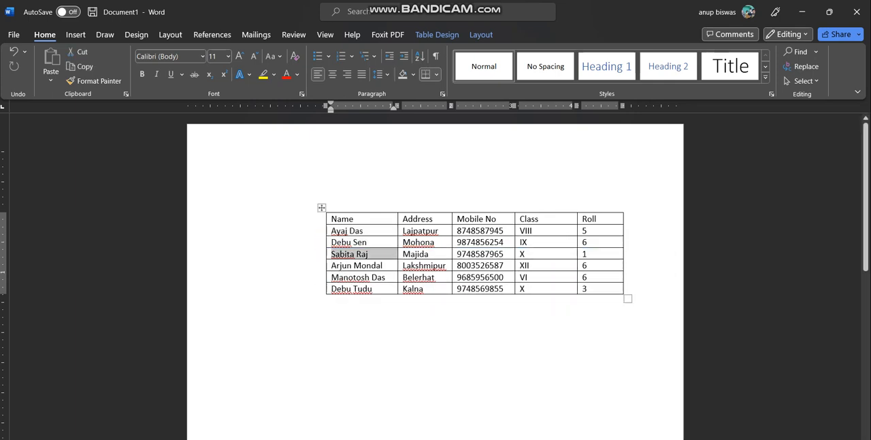
{"action": "right_click", "coordinate": [367, 256]}
{"action": "mouse_move", "coordinate": [409, 143]}
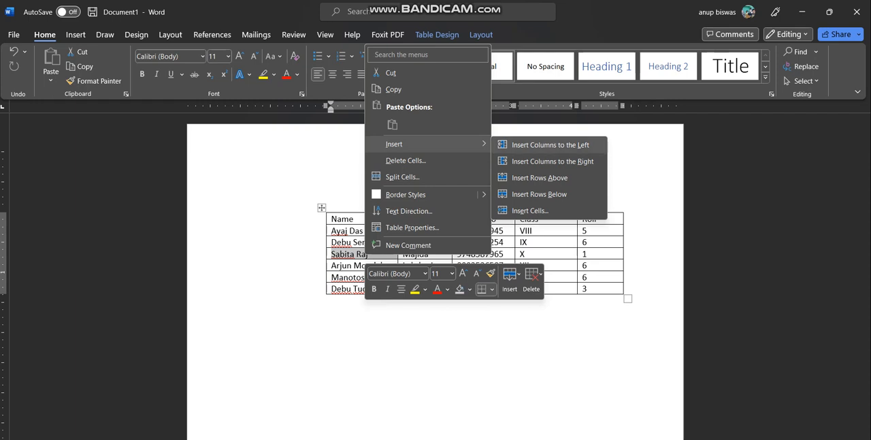
{"action": "left_click", "coordinate": [550, 144]}
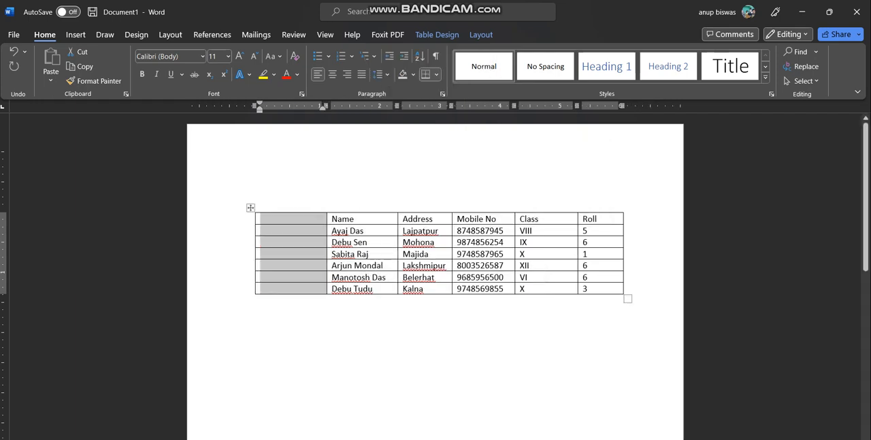
Narrow the new first column and enter "Sl No." as its heading
{"action": "left_click_drag", "start_coordinate": [256, 253], "coordinate": [278, 253]}
{"action": "left_click", "coordinate": [294, 218]}
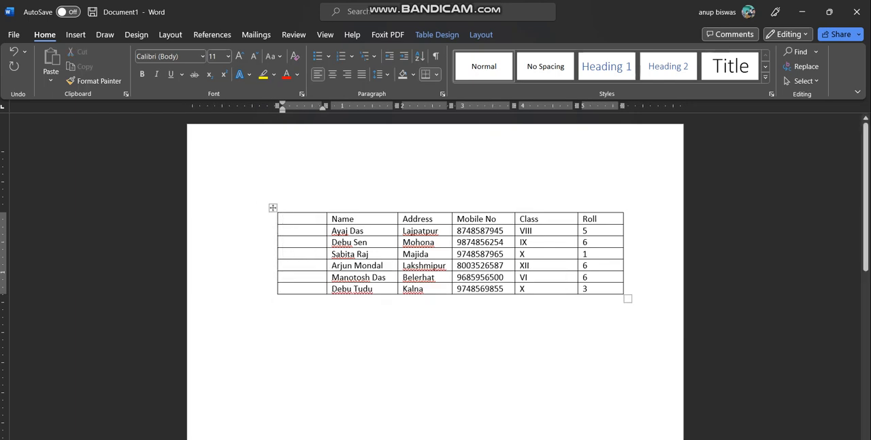
{"action": "type", "text": "Sl No."}
{"action": "left_click", "coordinate": [334, 334]}
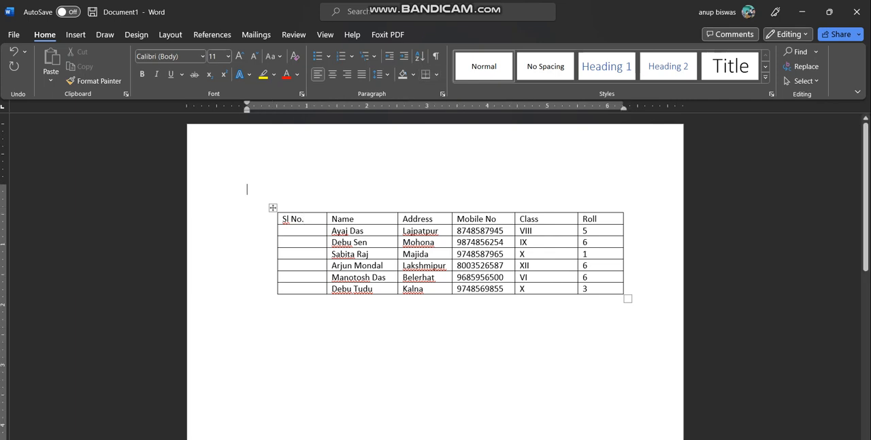
Number the empty cells below the Sl No. heading automatically with the 1., 2., 3. numbering format
{"action": "left_click_drag", "start_coordinate": [304, 231], "coordinate": [304, 288]}
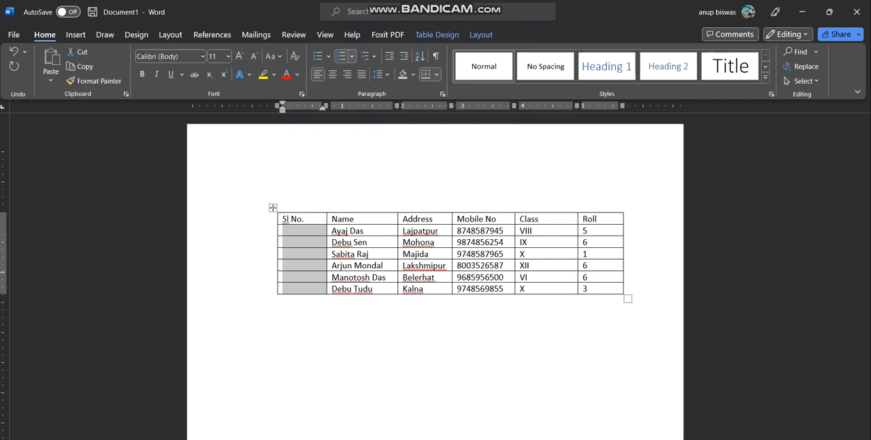
{"action": "left_click", "coordinate": [352, 57]}
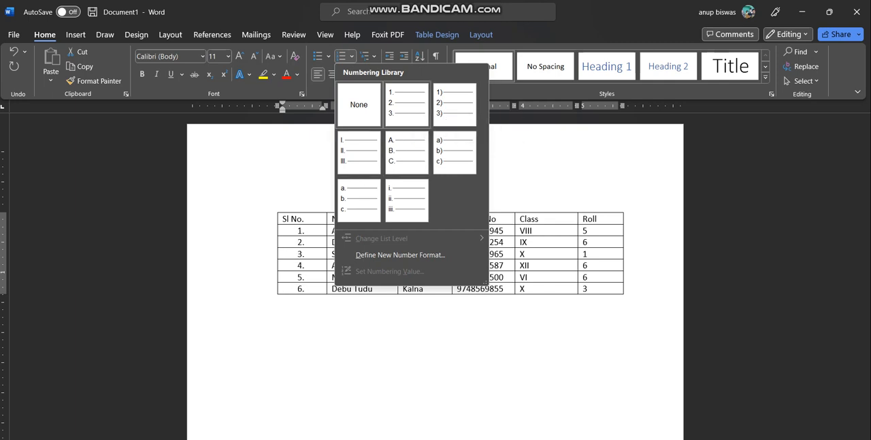
{"action": "left_click", "coordinate": [407, 104]}
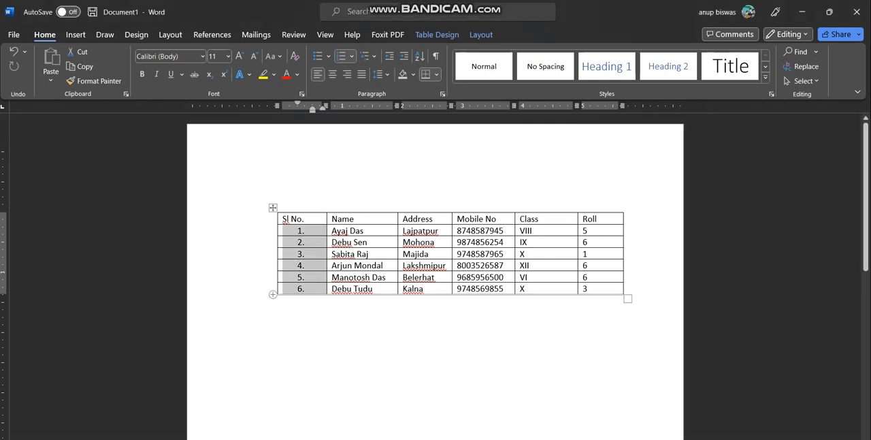
{"action": "left_click", "coordinate": [247, 189]}
Try deleting the entire table row with serial number 3, and undo the deletion
{"action": "left_click_drag", "start_coordinate": [286, 254], "coordinate": [592, 254]}
{"action": "key", "text": "ctrl+c"}
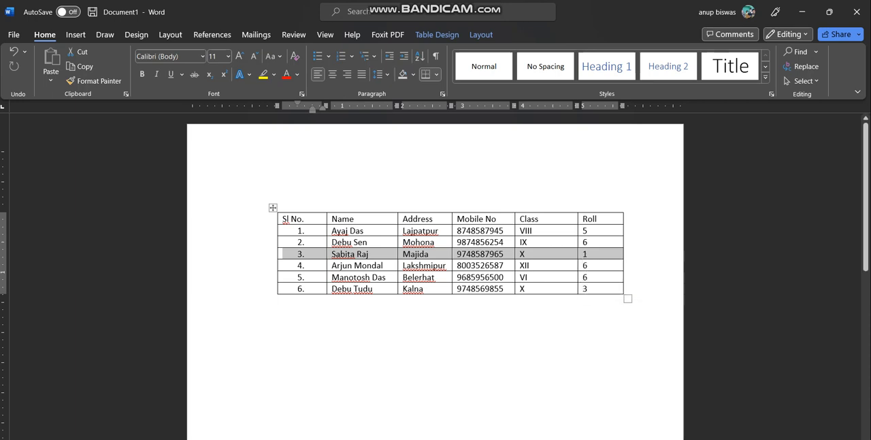
{"action": "right_click", "coordinate": [477, 254]}
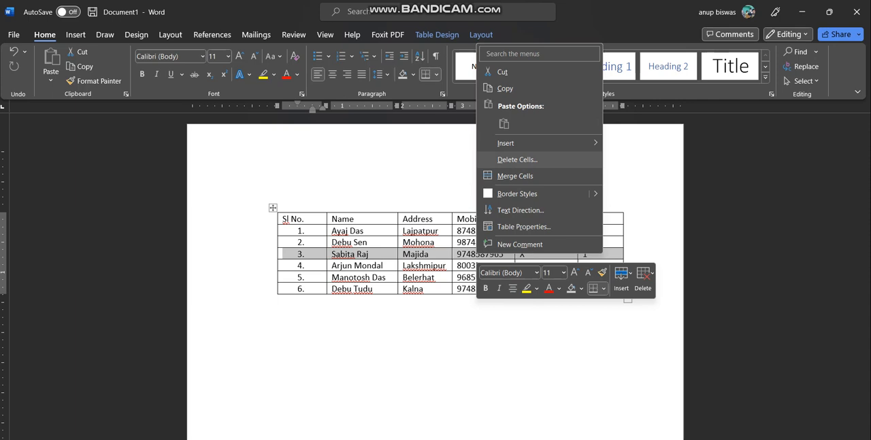
{"action": "key", "text": "Return"}
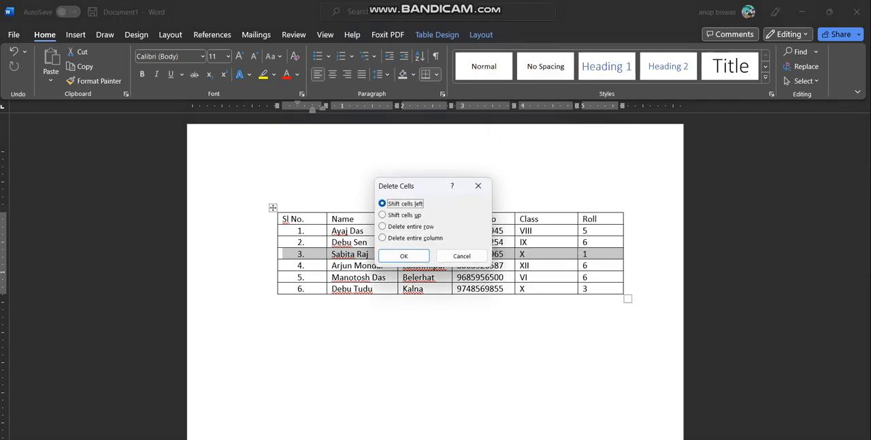
{"action": "left_click_drag", "start_coordinate": [424, 186], "coordinate": [589, 190]}
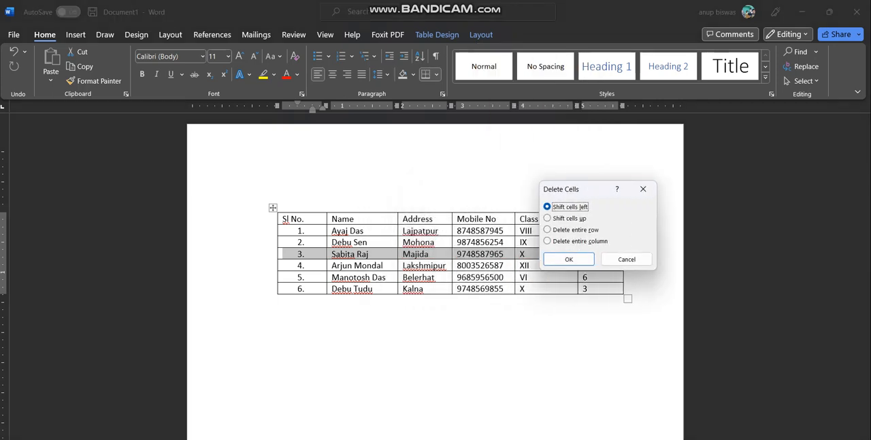
{"action": "left_click", "coordinate": [549, 229]}
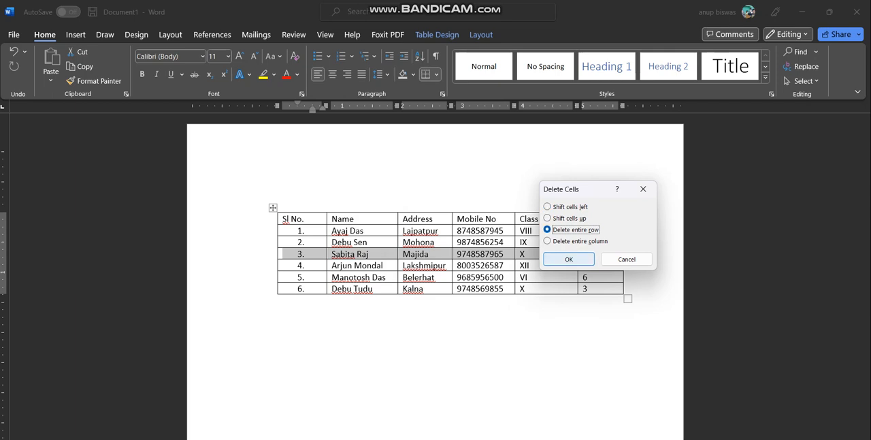
{"action": "key", "text": "Return"}
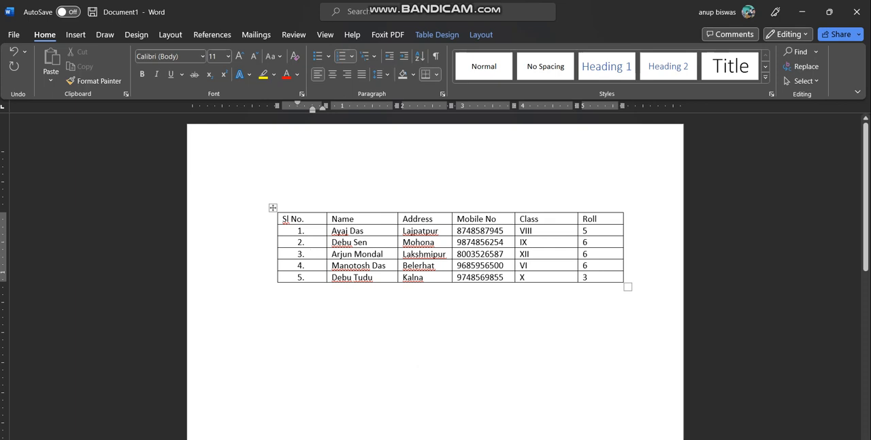
{"action": "key", "text": "ctrl+v"}
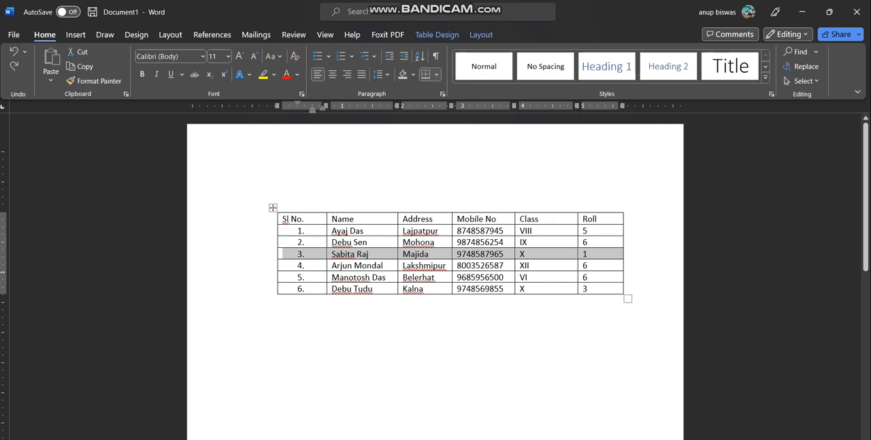
Delete the entire table row with serial number 3
{"action": "right_click", "coordinate": [427, 256]}
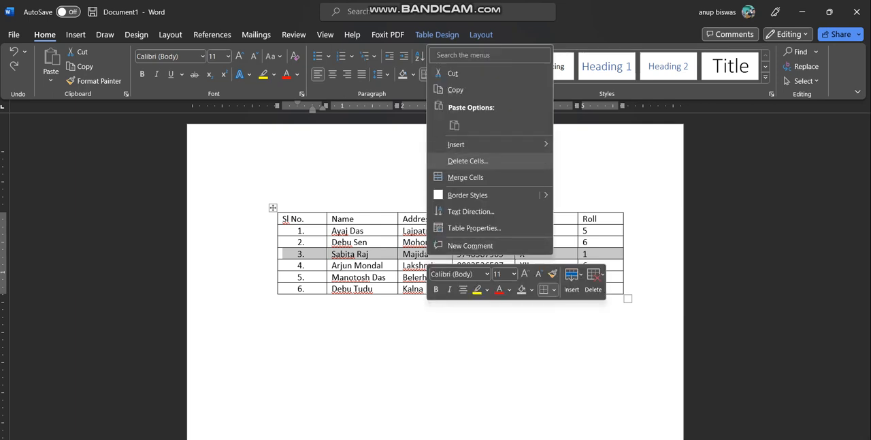
{"action": "left_click", "coordinate": [468, 162]}
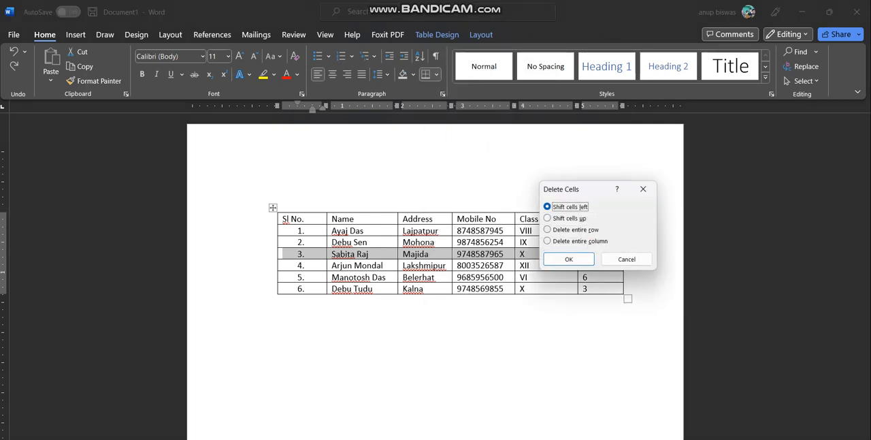
{"action": "left_click", "coordinate": [575, 231]}
{"action": "left_click", "coordinate": [569, 259]}
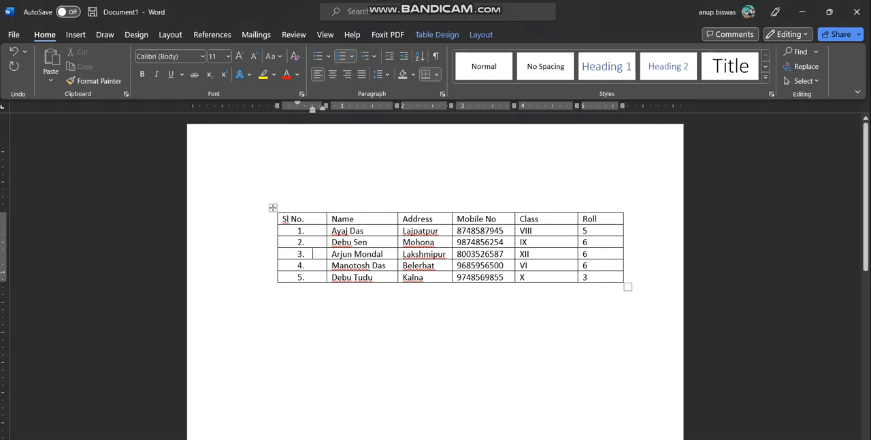
Add three empty rows at the end of the table, following on from the last Roll cell
{"action": "left_click", "coordinate": [588, 277]}
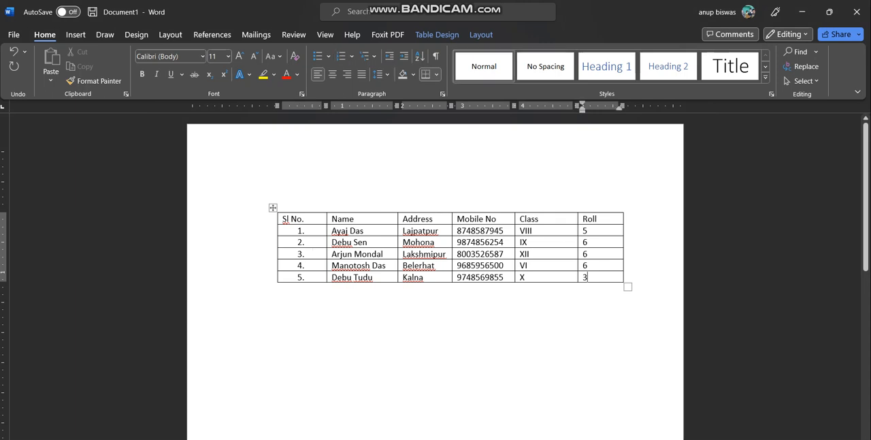
{"action": "key", "text": "Tab"}
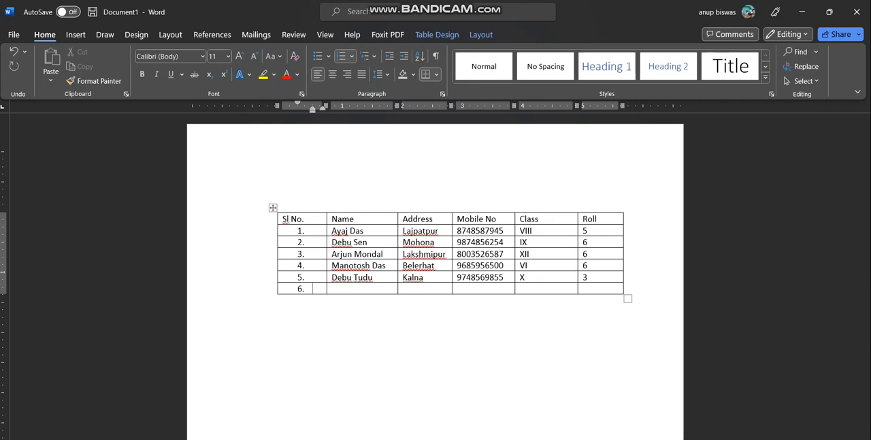
{"action": "key", "text": "Tab"}
{"action": "key", "text": "Tab"}
{"action": "key", "text": "Tab"}
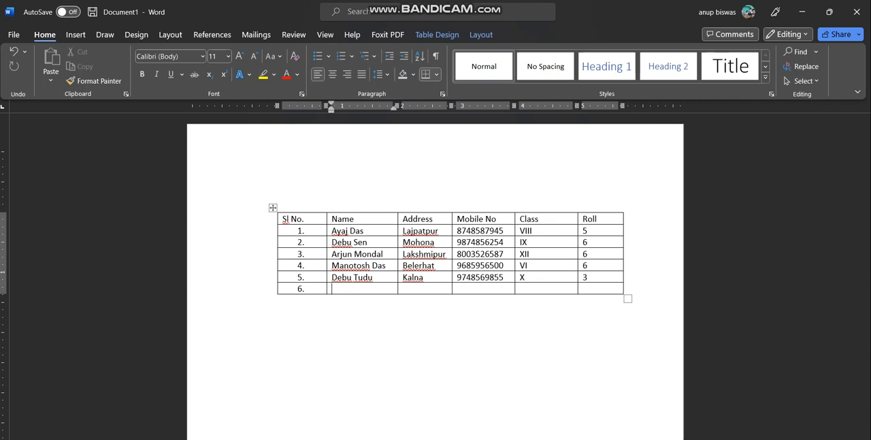
{"action": "key", "text": "Tab"}
{"action": "key", "text": "Tab"}
{"action": "key", "text": "Tab"}
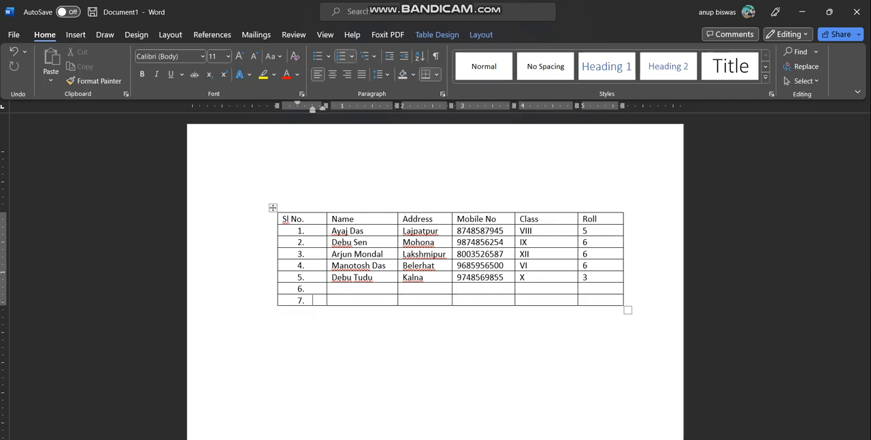
{"action": "key", "text": "Tab"}
{"action": "key", "text": "Tab"}
{"action": "key", "text": "Tab"}
{"action": "key", "text": "Tab"}
{"action": "key", "text": "Tab"}
{"action": "key", "text": "Tab"}
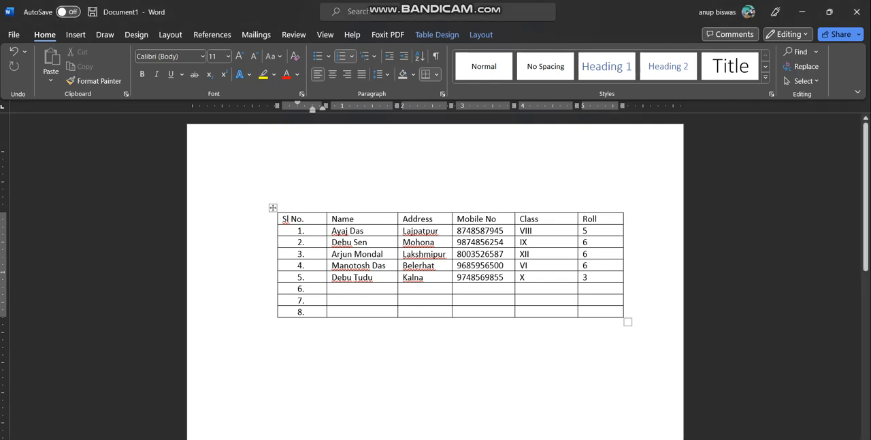
{"action": "left_click", "coordinate": [247, 189]}
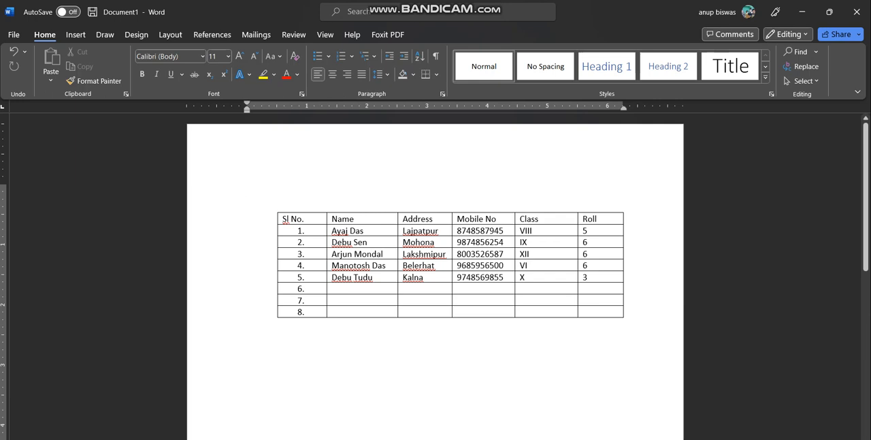
Generate sample text on a new line below the table with the formula =rand(5,4)
{"action": "scroll", "coordinate": [436, 272], "scroll_direction": "down", "scroll_amount": 4}
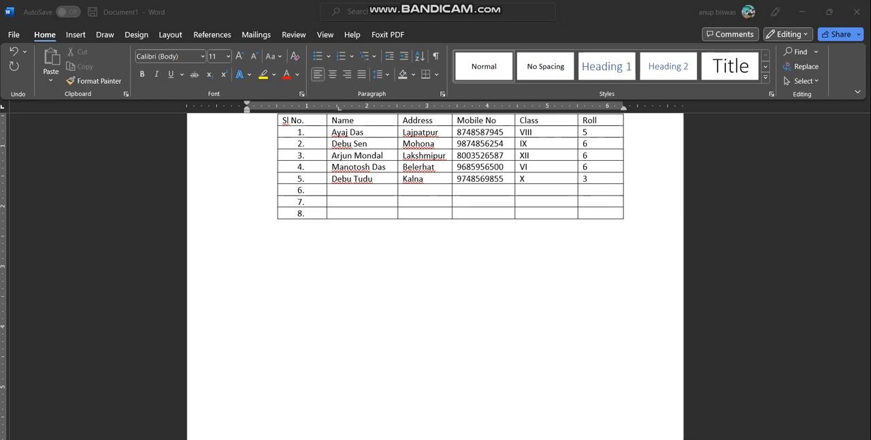
{"action": "left_click", "coordinate": [248, 261]}
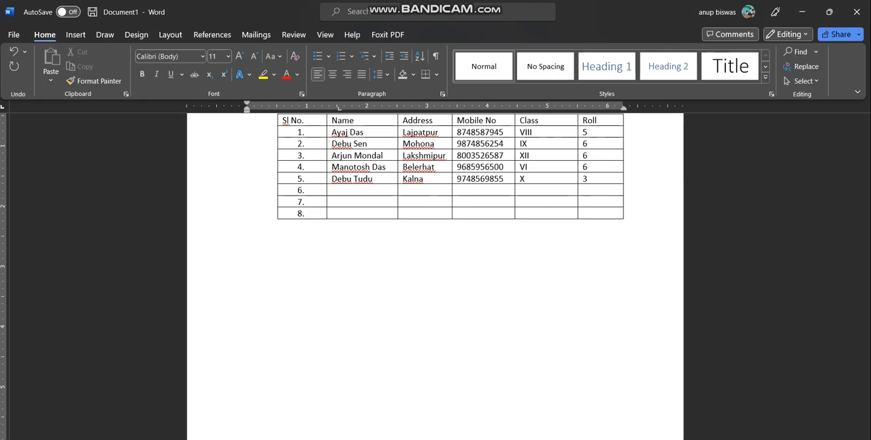
{"action": "type", "text": "=rand(5,4)"}
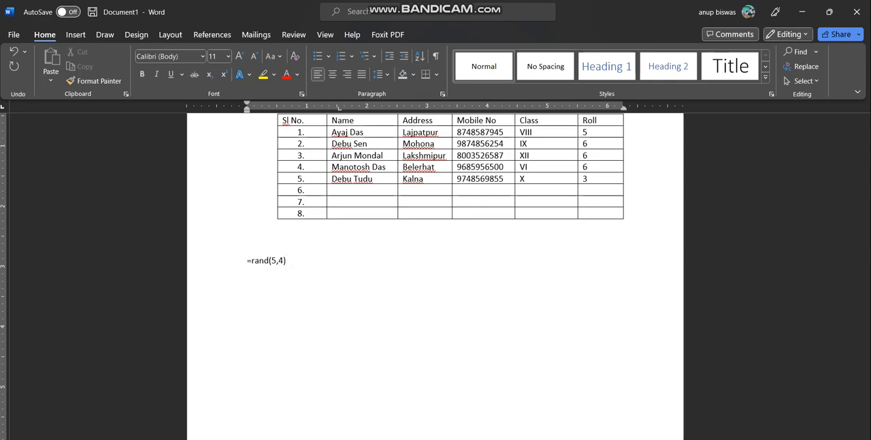
{"action": "key", "text": "Return"}
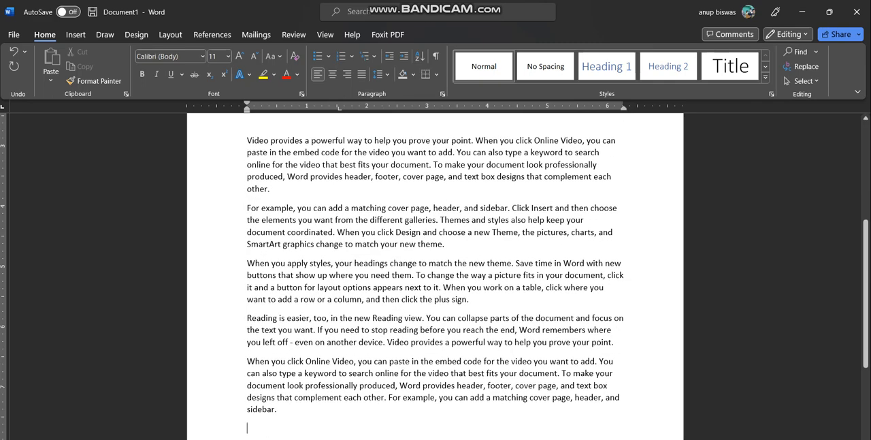
{"action": "scroll", "coordinate": [436, 273], "scroll_direction": "up", "scroll_amount": 2}
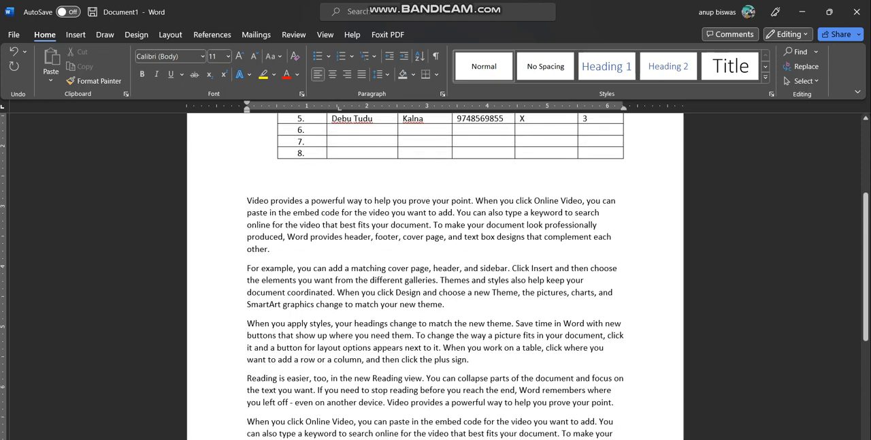
{"action": "scroll", "coordinate": [436, 273], "scroll_direction": "down", "scroll_amount": 1}
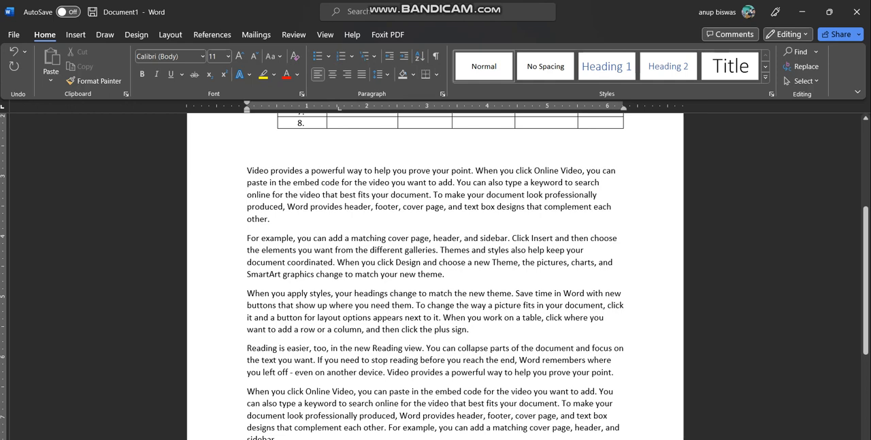
Cycle the letter case of the paragraph beginning "For example" through uppercase, lowercase and sentence case, ending on uppercase
{"action": "scroll", "coordinate": [435, 272], "scroll_direction": "up", "scroll_amount": 1}
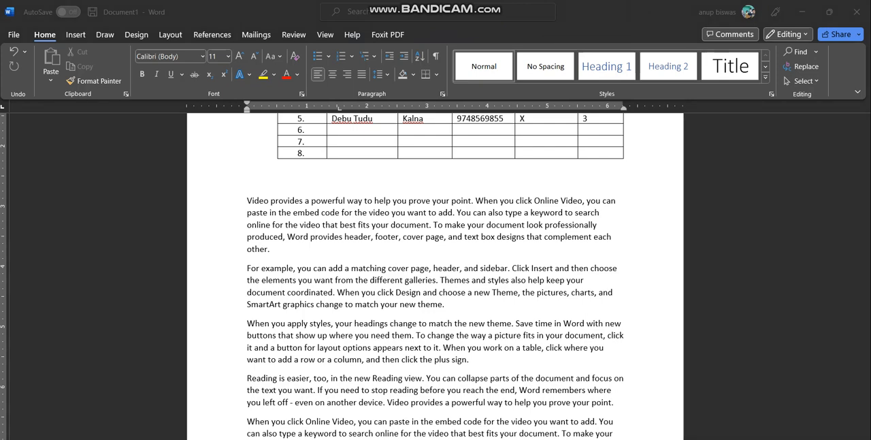
{"action": "scroll", "coordinate": [435, 273], "scroll_direction": "down", "scroll_amount": 1}
{"action": "left_click", "coordinate": [866, 281]}
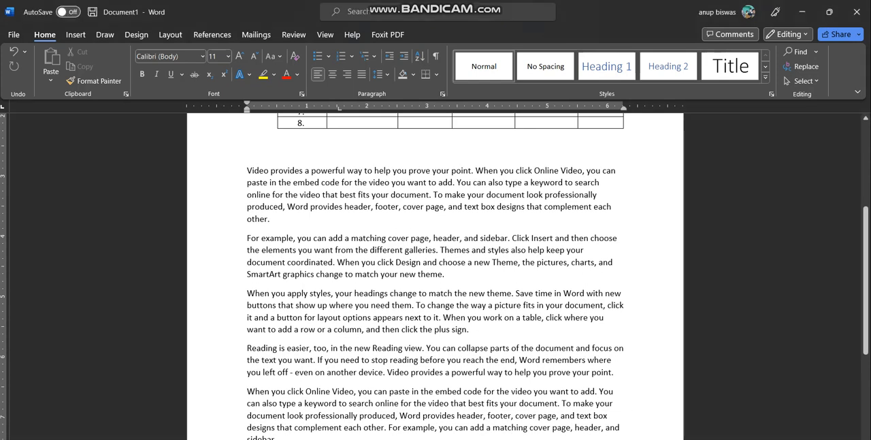
{"action": "left_click_drag", "start_coordinate": [247, 238], "coordinate": [446, 274]}
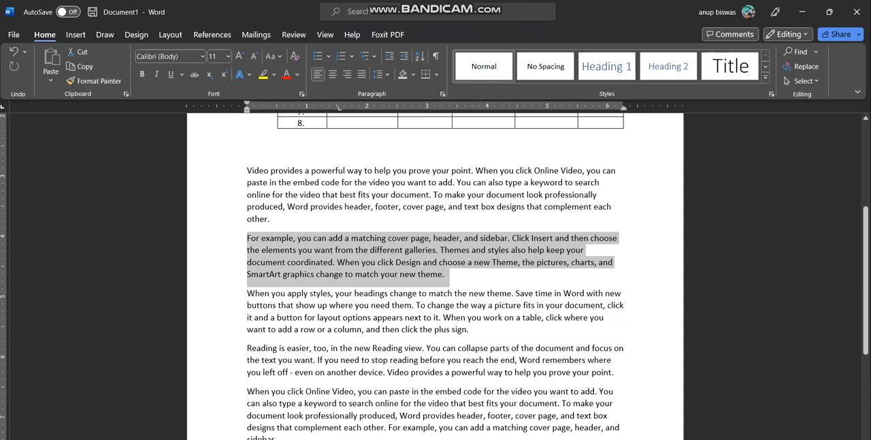
{"action": "key", "text": "shift+F3"}
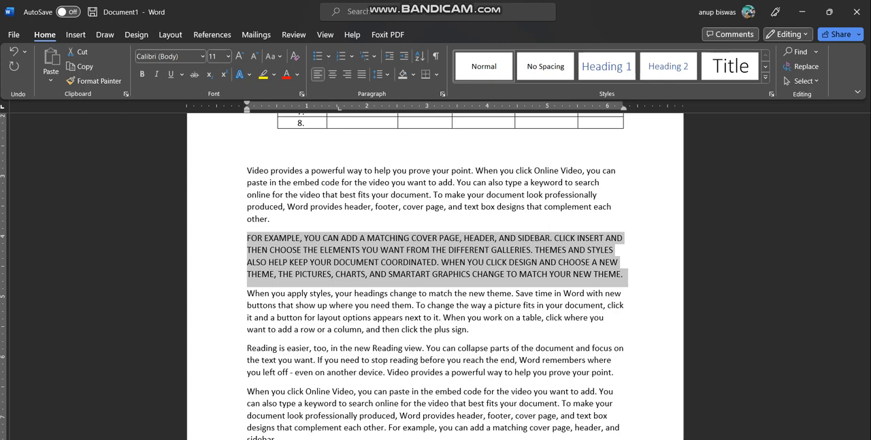
{"action": "key", "text": "shift+F3"}
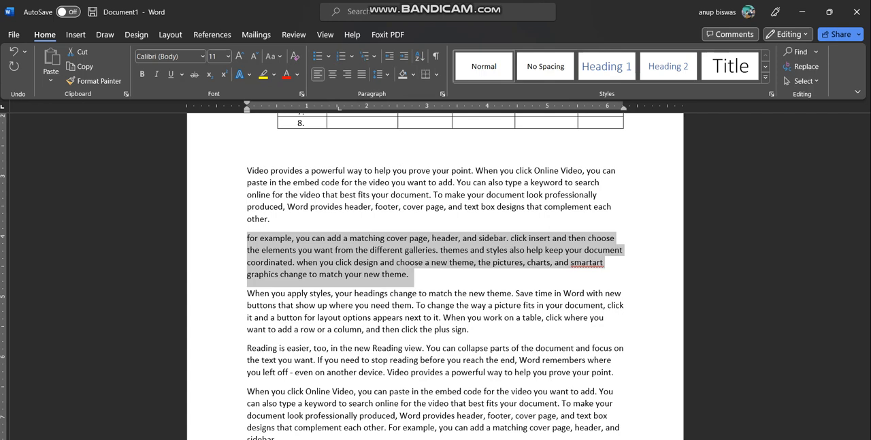
{"action": "key", "text": "shift+F3"}
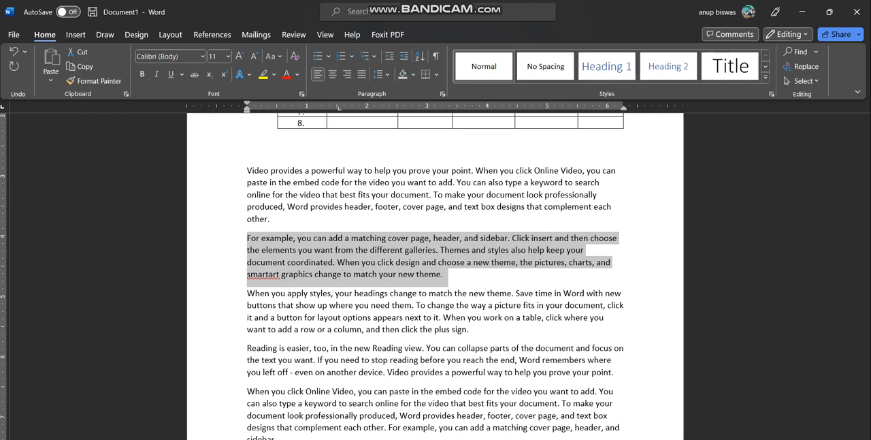
{"action": "key", "text": "shift+F3"}
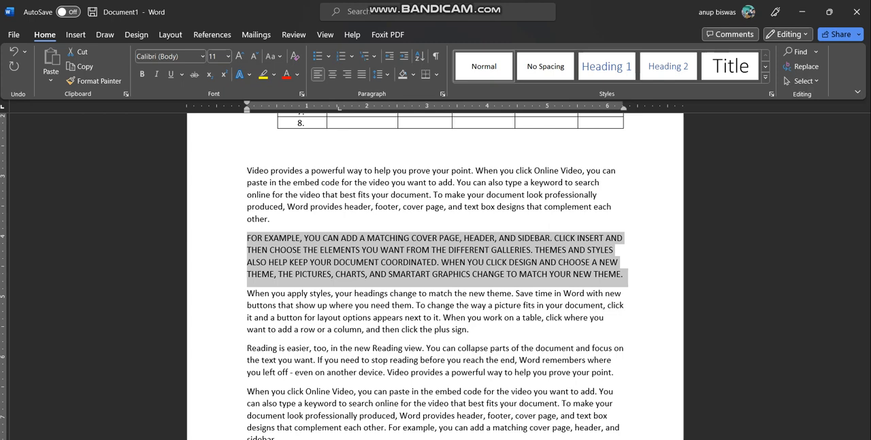
Cycle the letter case of the paragraph beginning "Reading is easier" through uppercase and lowercase, ending on sentence case
{"action": "scroll", "coordinate": [436, 272], "scroll_direction": "down", "scroll_amount": 1}
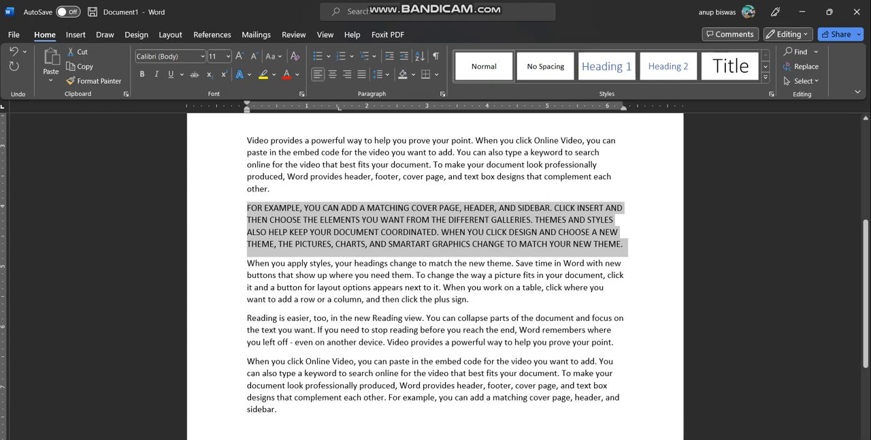
{"action": "scroll", "coordinate": [435, 273], "scroll_direction": "down", "scroll_amount": 2}
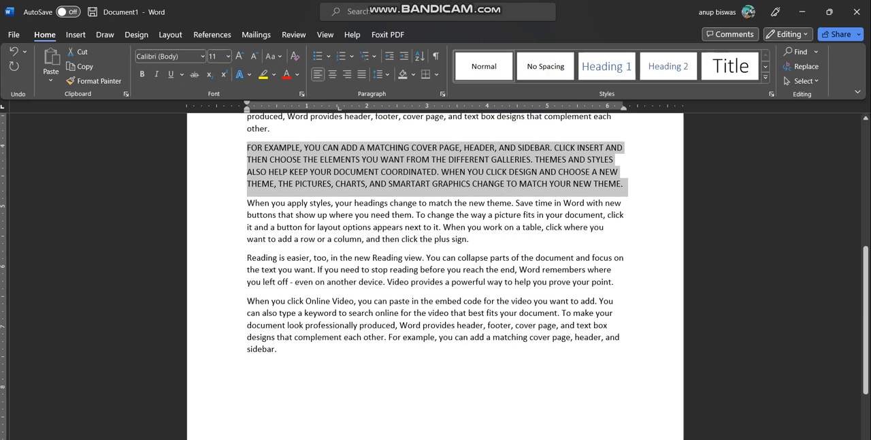
{"action": "left_click_drag", "start_coordinate": [247, 258], "coordinate": [619, 282]}
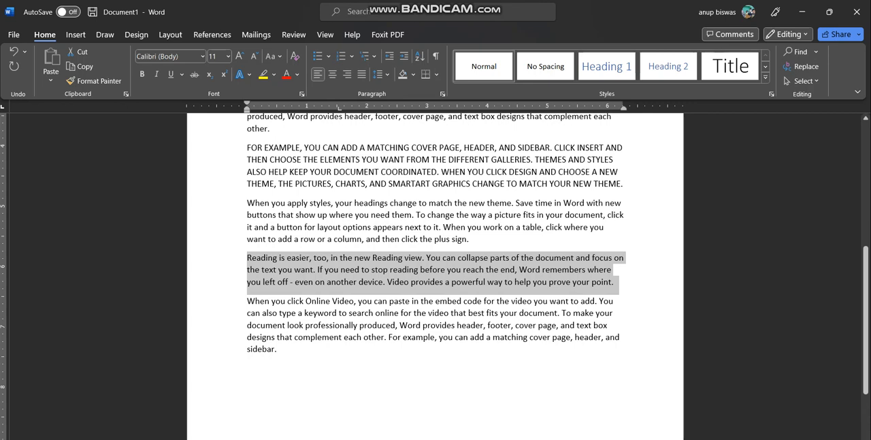
{"action": "left_click", "coordinate": [425, 258]}
{"action": "left_click_drag", "start_coordinate": [427, 258], "coordinate": [431, 258]}
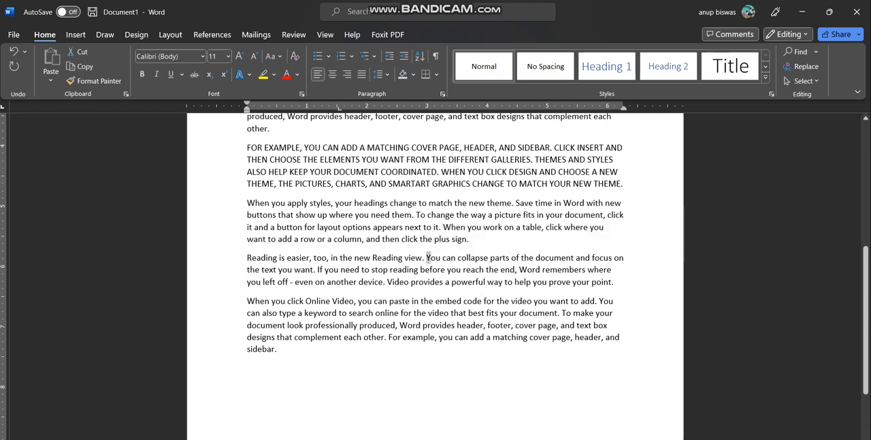
{"action": "left_click_drag", "start_coordinate": [247, 258], "coordinate": [618, 283]}
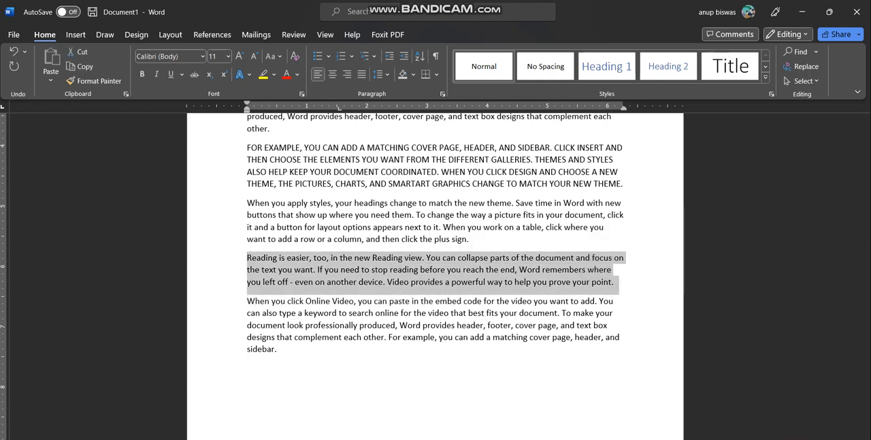
{"action": "key", "text": "shift+F3"}
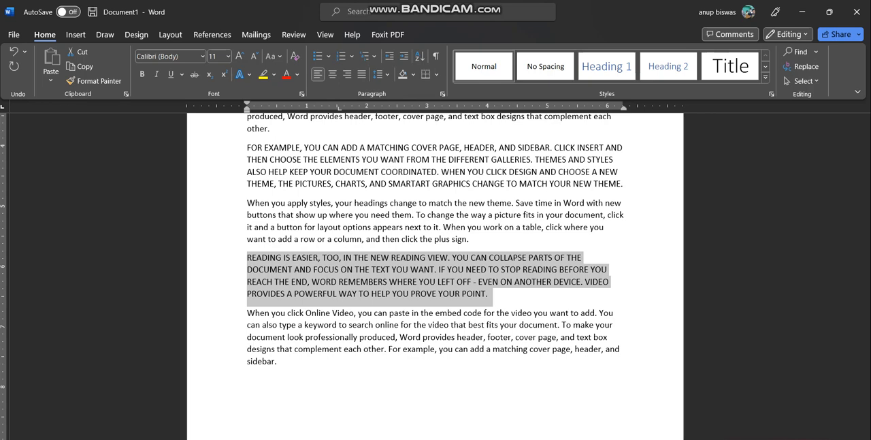
{"action": "key", "text": "shift+F3"}
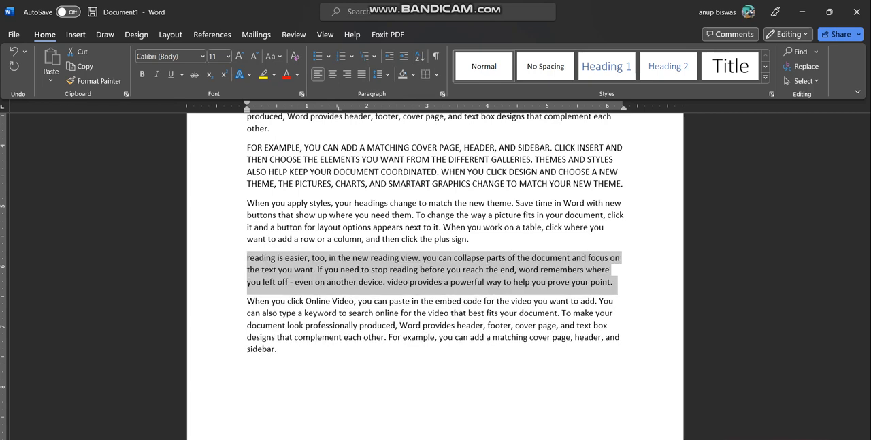
{"action": "key", "text": "shift+F3"}
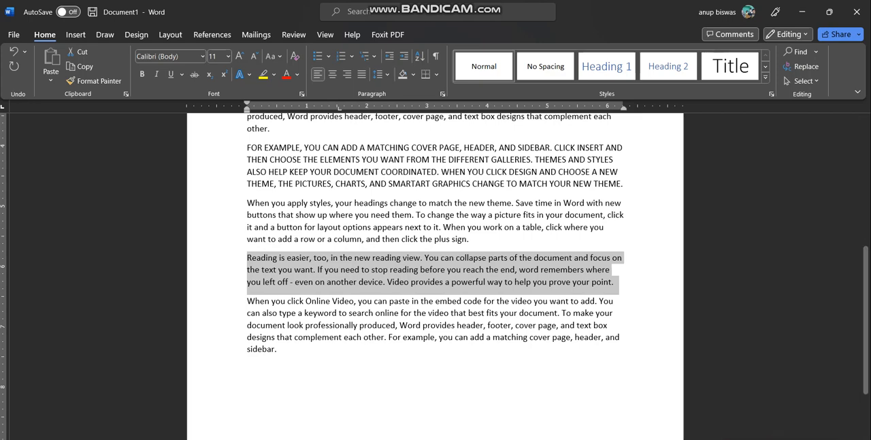
Insert a 5x4 table on a new line below the last paragraph of sample text
{"action": "scroll", "coordinate": [435, 272], "scroll_direction": "down", "scroll_amount": 3}
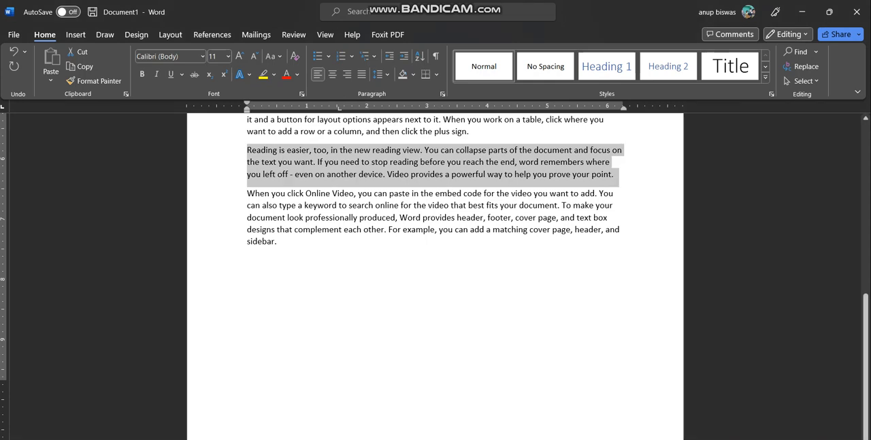
{"action": "left_click", "coordinate": [339, 259]}
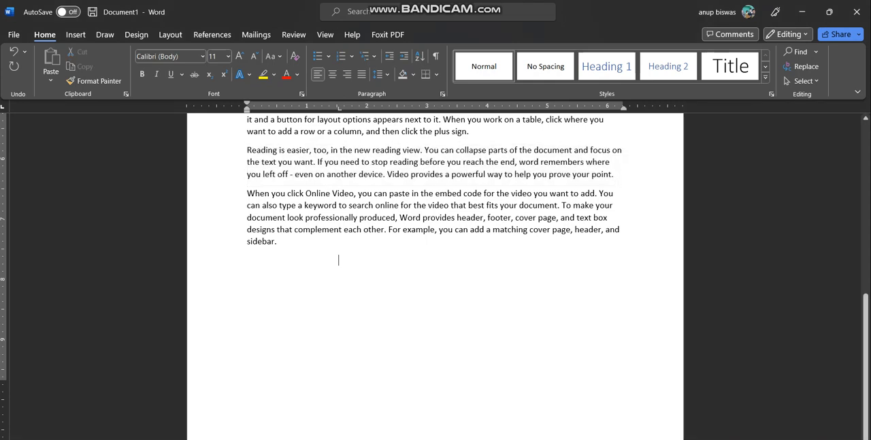
{"action": "key", "text": "Return"}
{"action": "left_click", "coordinate": [76, 34]}
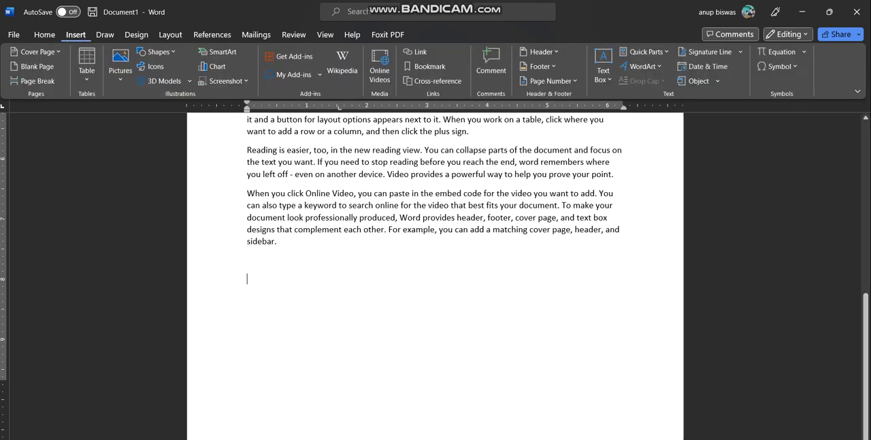
{"action": "left_click", "coordinate": [86, 68]}
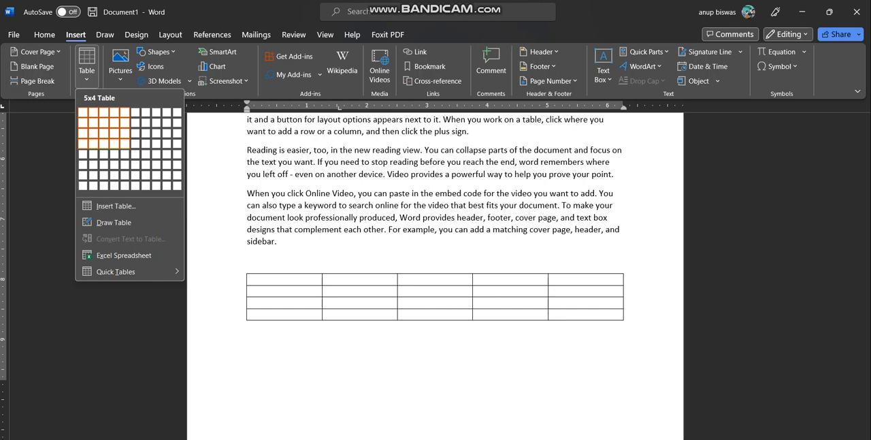
{"action": "left_click", "coordinate": [125, 143]}
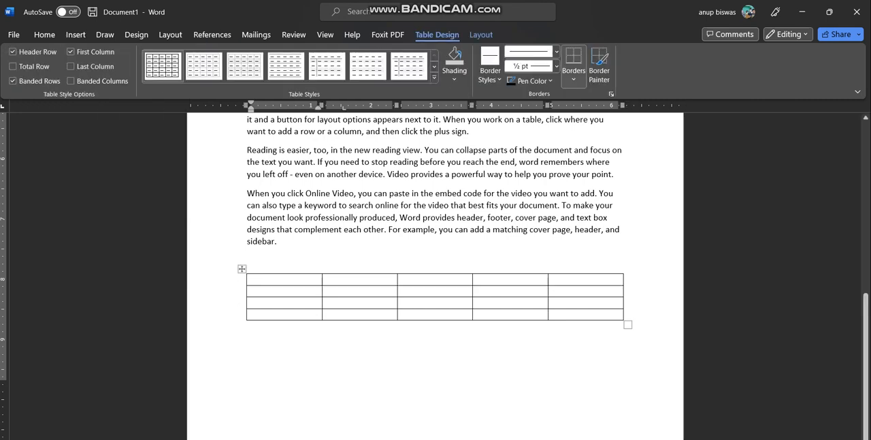
Shrink the 5x4 table to about 5 inches wide and move it about 1 inch to the right
{"action": "left_click_drag", "start_coordinate": [628, 325], "coordinate": [548, 329]}
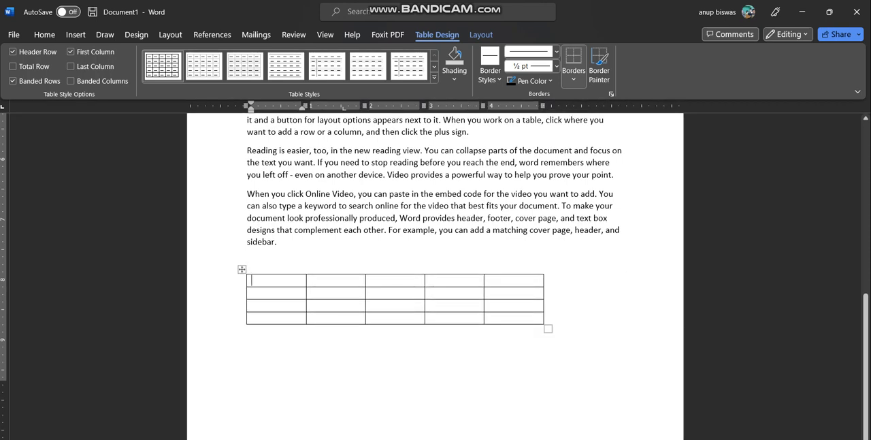
{"action": "left_click_drag", "start_coordinate": [242, 268], "coordinate": [301, 264]}
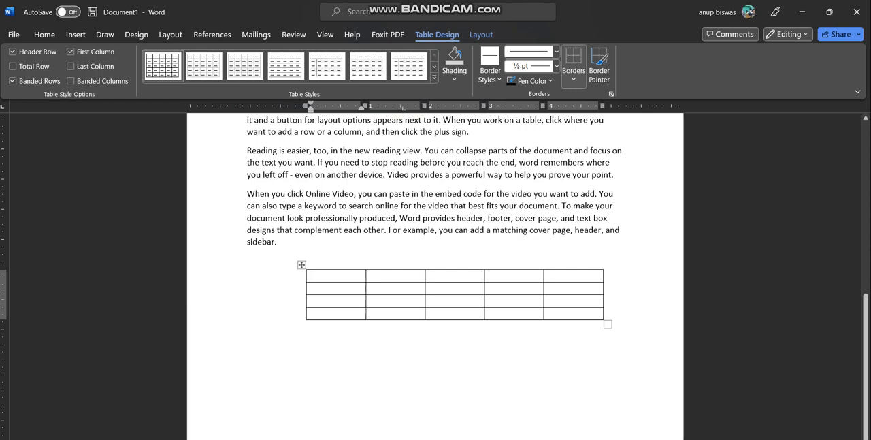
Create a one-row, three-column table below the 5x4 table from a line of plus signs joined by hyphens
{"action": "left_click", "coordinate": [247, 297]}
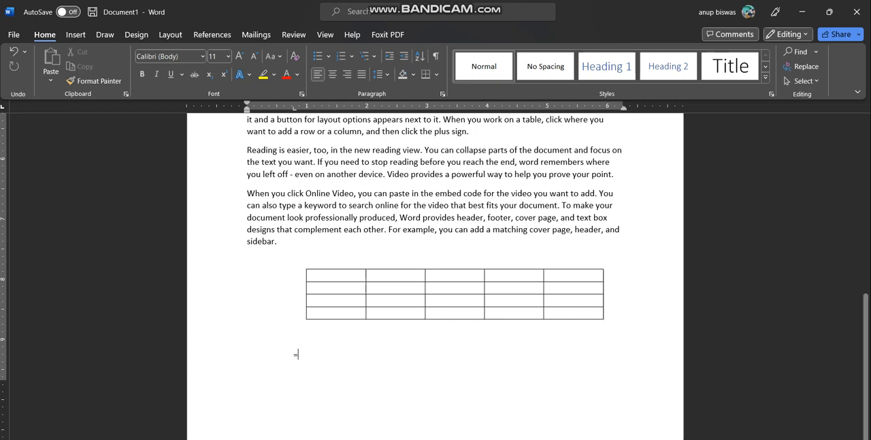
{"action": "type", "text": "+"}
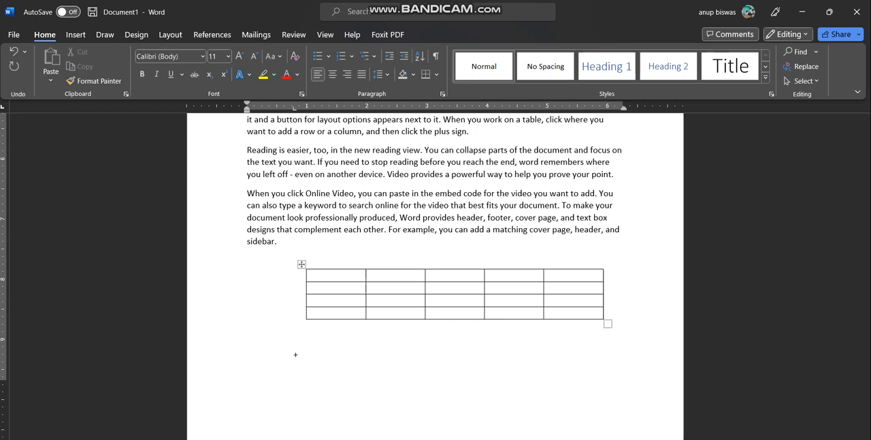
{"action": "type", "text": "-----------------+-------------+--------------+"}
{"action": "key", "text": "Return"}
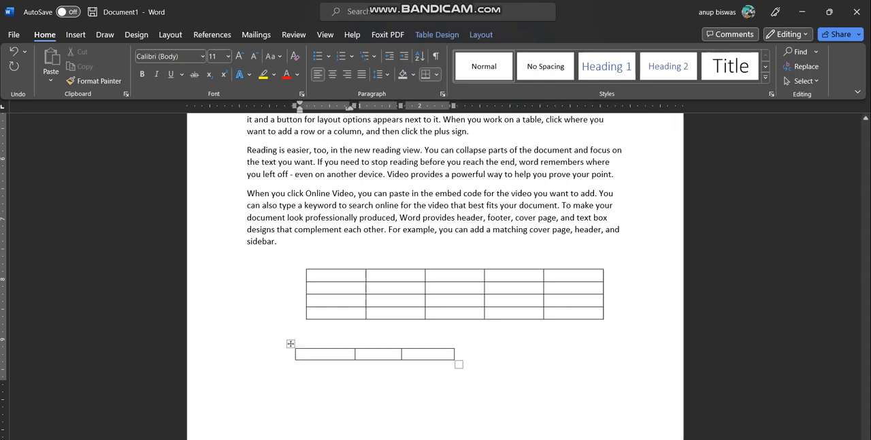
Add two empty rows to the three-column table from the end of its row
{"action": "left_click", "coordinate": [247, 366]}
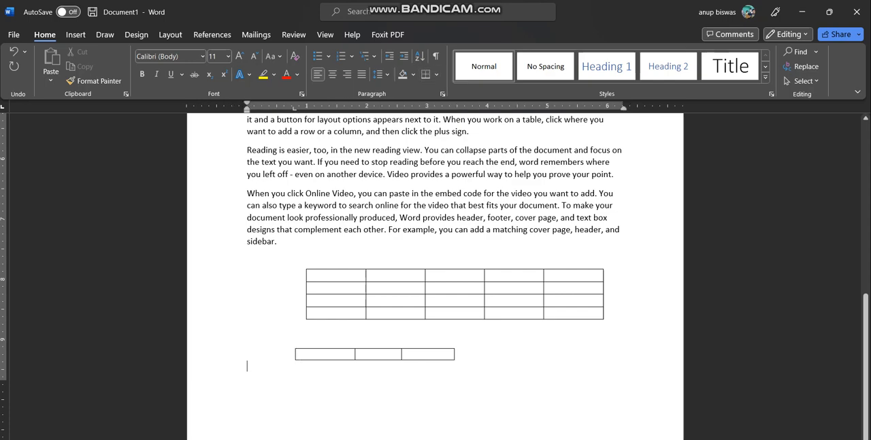
{"action": "double_click", "coordinate": [247, 405]}
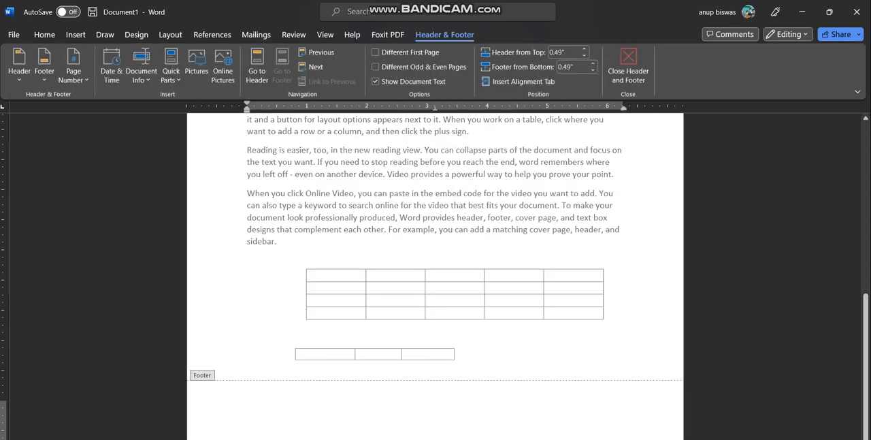
{"action": "double_click", "coordinate": [460, 355]}
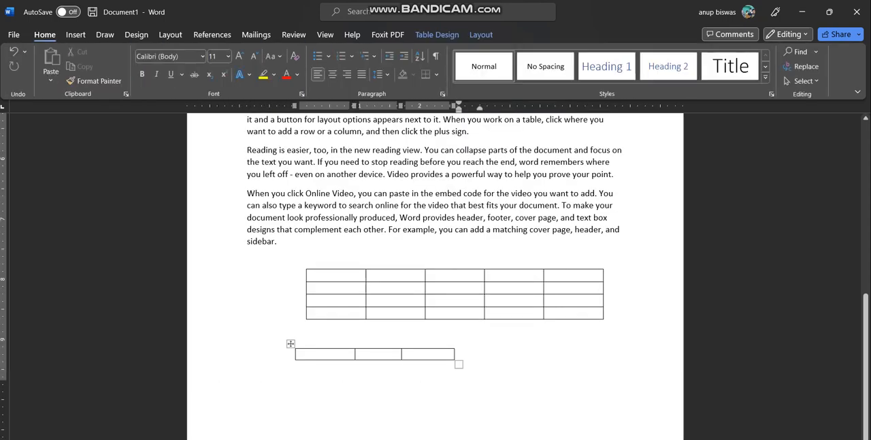
{"action": "key", "text": "Return"}
{"action": "key", "text": "Return"}
Create a one-row, four-column table on the next page below the three-column table, from a line of plus signs and hyphens
{"action": "scroll", "coordinate": [436, 277], "scroll_direction": "down", "scroll_amount": 3}
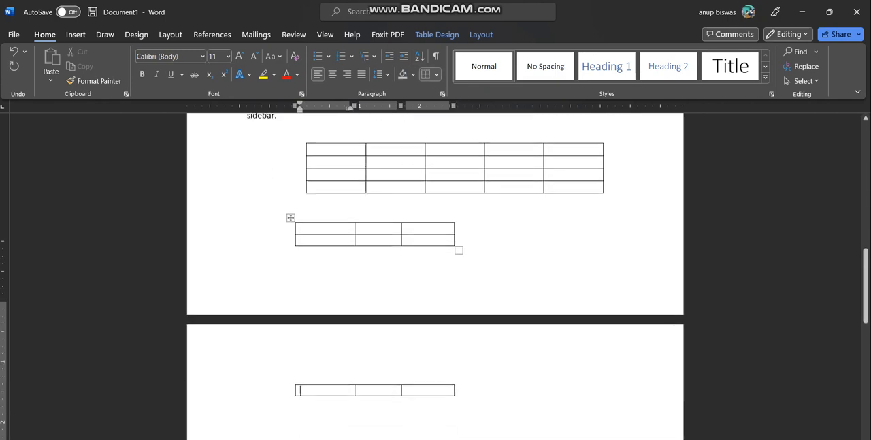
{"action": "double_click", "coordinate": [302, 356]}
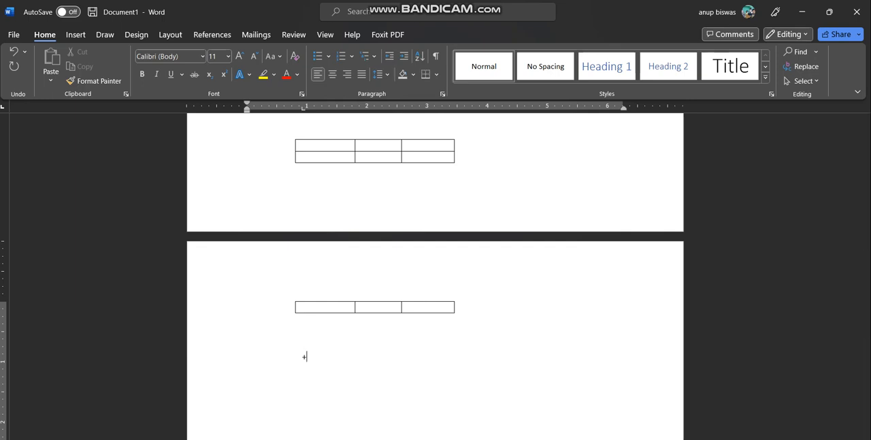
{"action": "type", "text": "------------------------------------+-------------------------------------+-----------+--------------+"}
{"action": "key", "text": "Return"}
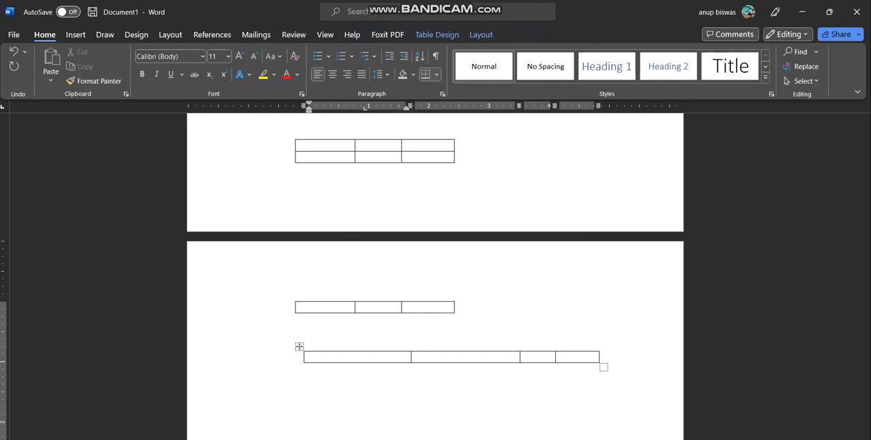
Create another one-row, four-column table about 3.7 inches wide below the existing four-column table, from a line of plus signs and hyphens
{"action": "scroll", "coordinate": [436, 272], "scroll_direction": "down", "scroll_amount": 2}
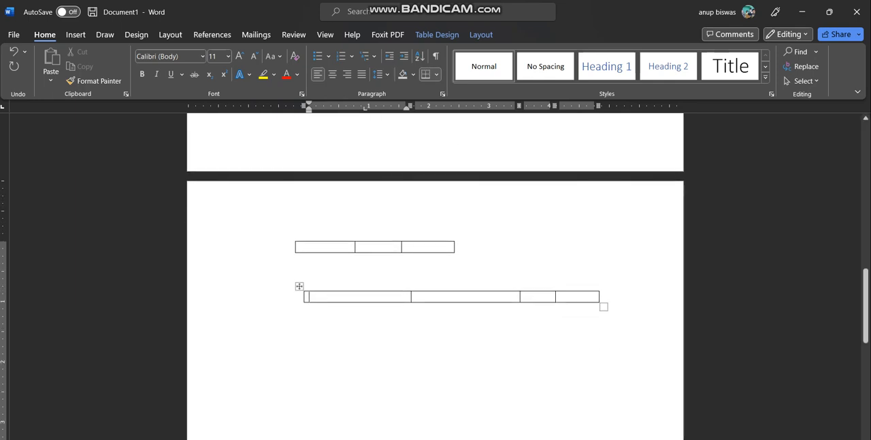
{"action": "double_click", "coordinate": [303, 346]}
{"action": "type", "text": "+---------------+"}
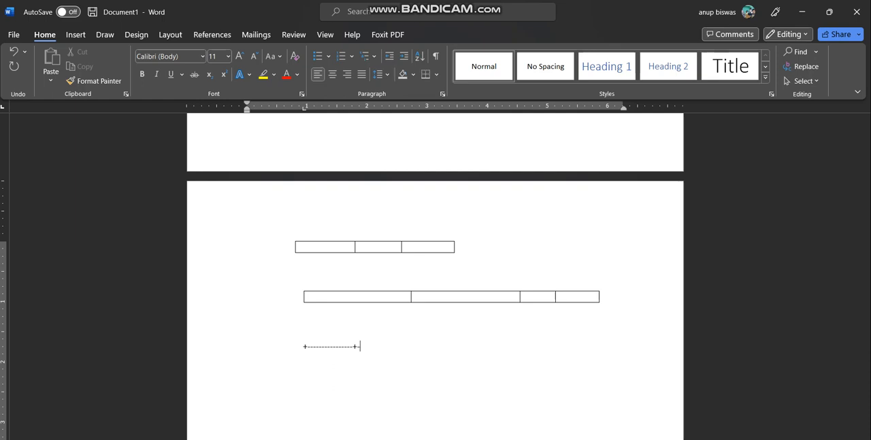
{"action": "type", "text": "------------6+6"}
{"action": "key", "text": "BackSpace"}
{"action": "key", "text": "BackSpace"}
{"action": "key", "text": "BackSpace"}
{"action": "type", "text": "+-------------+"}
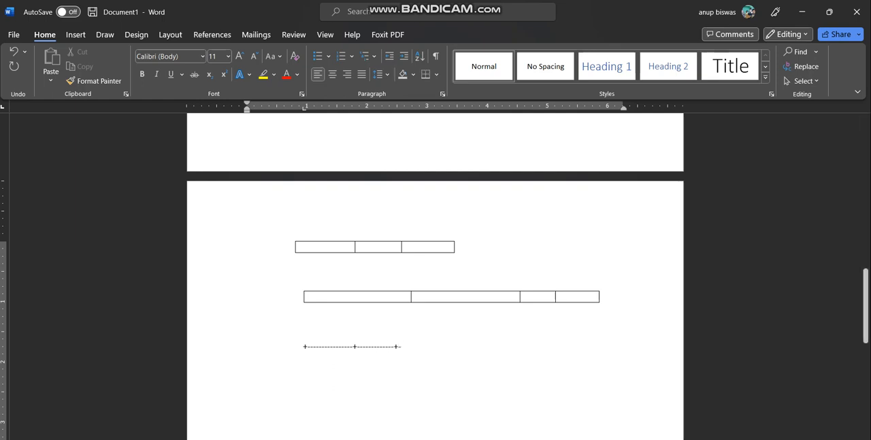
{"action": "type", "text": "--------+------------------------+-"}
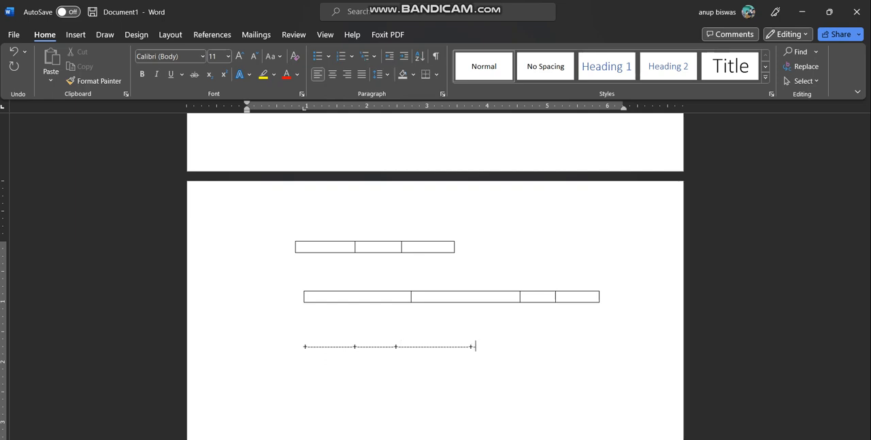
{"action": "type", "text": "+"}
{"action": "key", "text": "Return"}
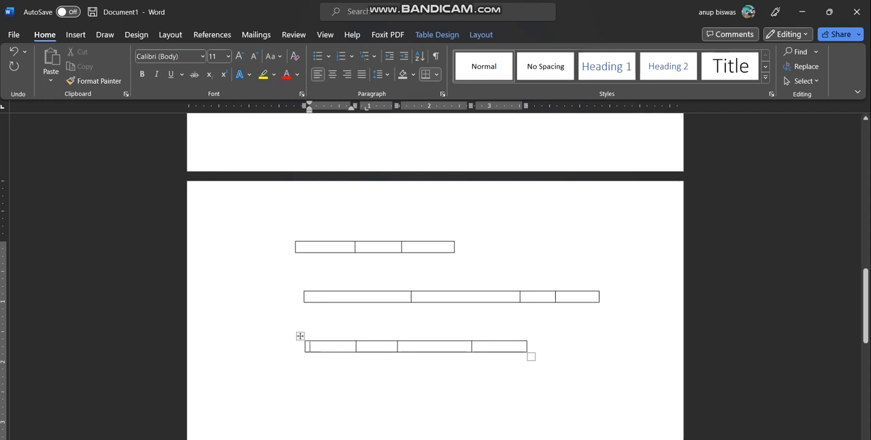
Insert a thin single horizontal line below the first sample paragraph, ending in "other.", from three hyphens on a new line
{"action": "scroll", "coordinate": [435, 272], "scroll_direction": "down", "scroll_amount": 2}
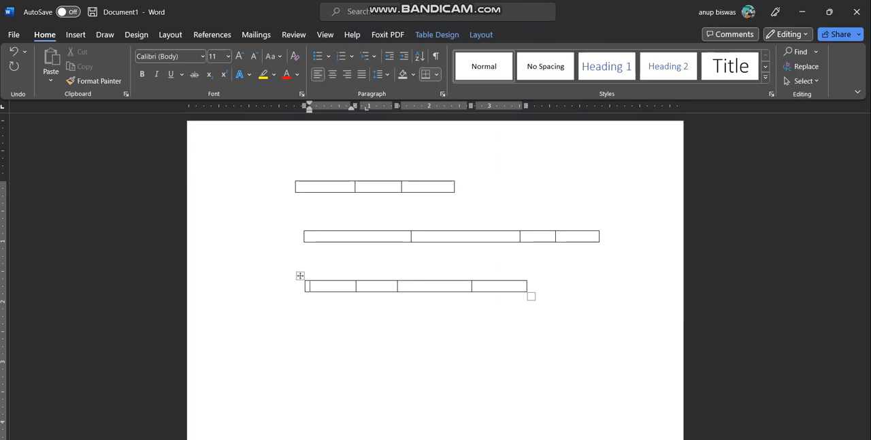
{"action": "scroll", "coordinate": [435, 273], "scroll_direction": "up", "scroll_amount": 7}
{"action": "scroll", "coordinate": [436, 272], "scroll_direction": "down", "scroll_amount": 2}
{"action": "scroll", "coordinate": [435, 272], "scroll_direction": "up", "scroll_amount": 3}
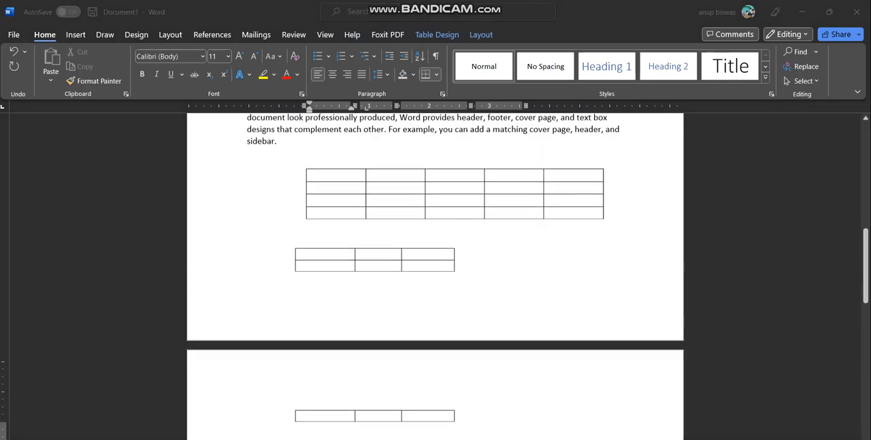
{"action": "scroll", "coordinate": [436, 273], "scroll_direction": "up", "scroll_amount": 10}
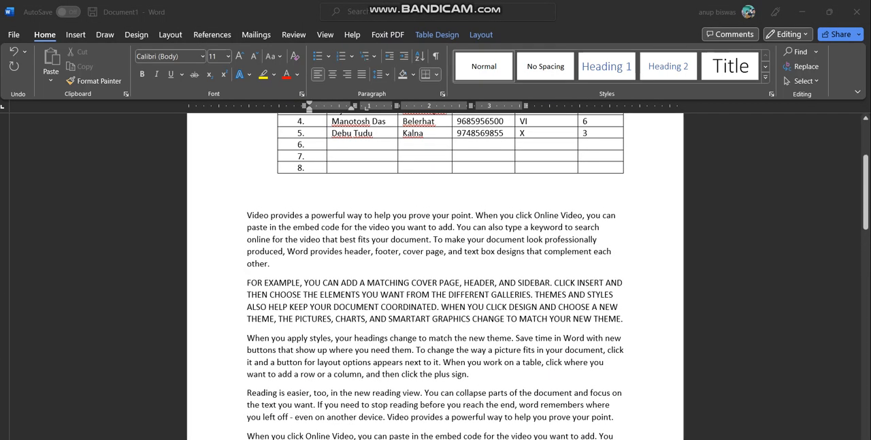
{"action": "double_click", "coordinate": [274, 265]}
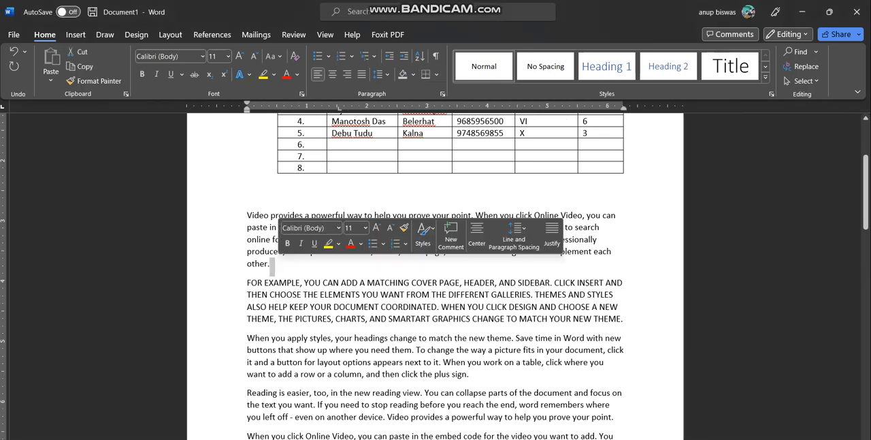
{"action": "left_click", "coordinate": [275, 264]}
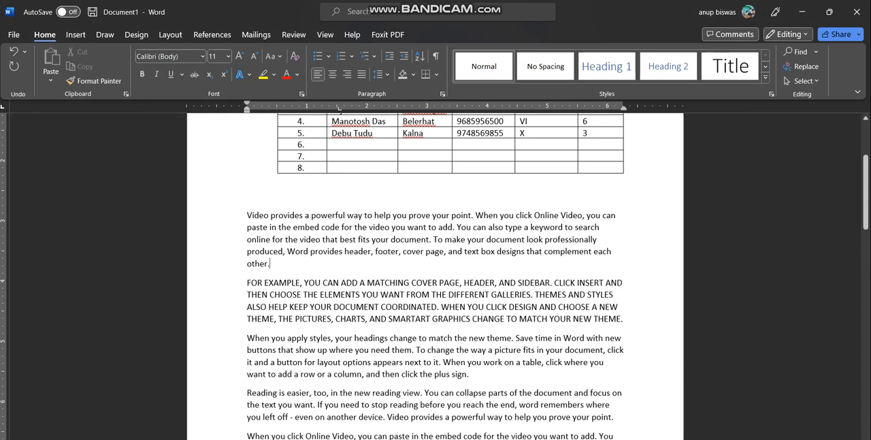
{"action": "key", "text": "Return"}
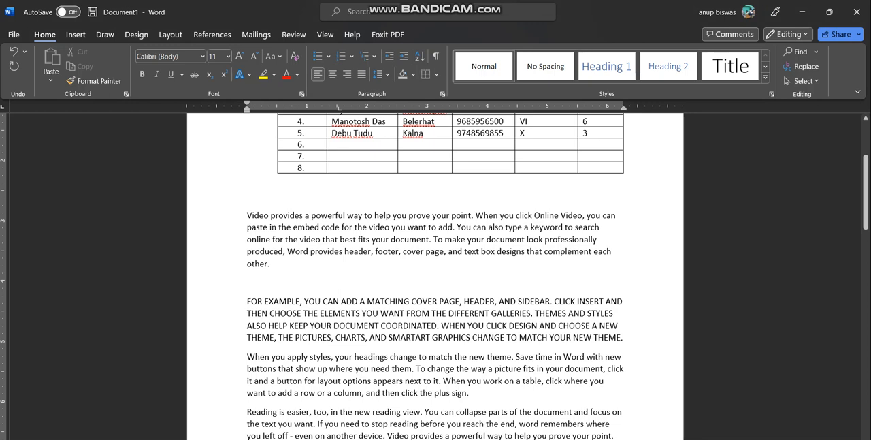
{"action": "type", "text": "---"}
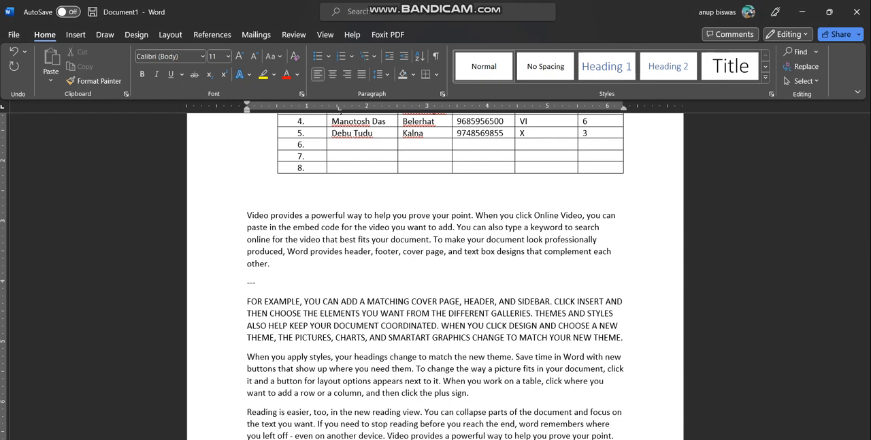
{"action": "key", "text": "Return"}
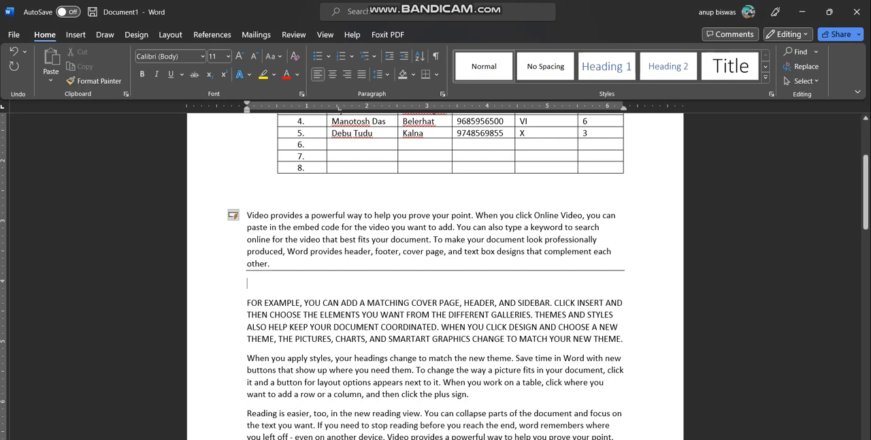
Insert a double horizontal line below the uppercase paragraph from three equals signs on a new line
{"action": "scroll", "coordinate": [436, 272], "scroll_direction": "down", "scroll_amount": 2}
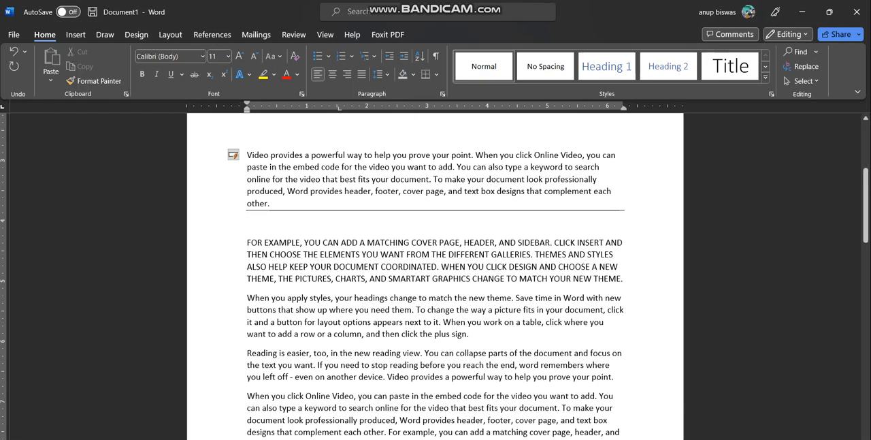
{"action": "left_click", "coordinate": [624, 279]}
{"action": "key", "text": "Return"}
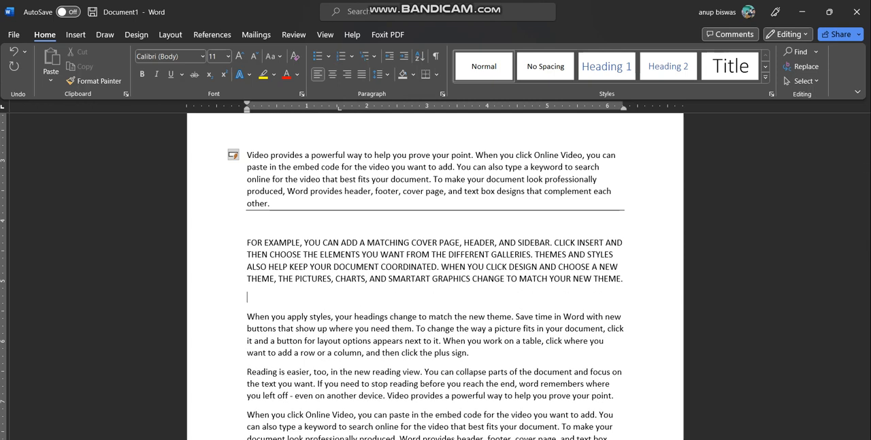
{"action": "type", "text": "==="}
{"action": "key", "text": "Return"}
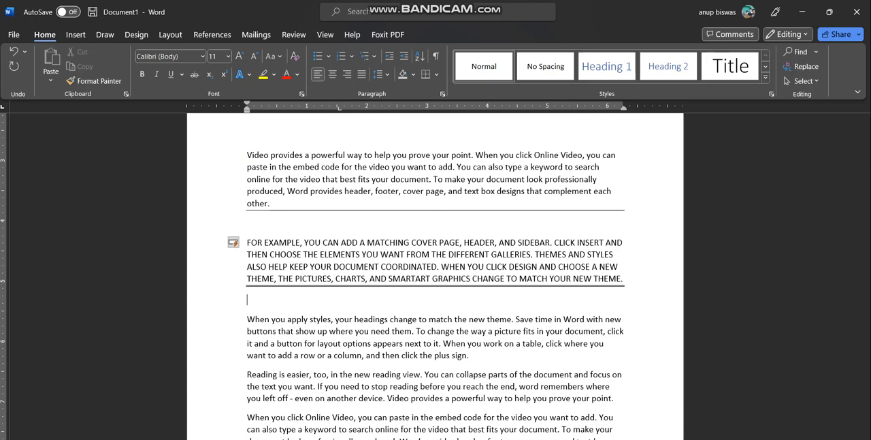
Insert a thick triple horizontal line below the "When you apply styles" paragraph from three hash signs on a new line
{"action": "scroll", "coordinate": [436, 286], "scroll_direction": "down", "scroll_amount": 1}
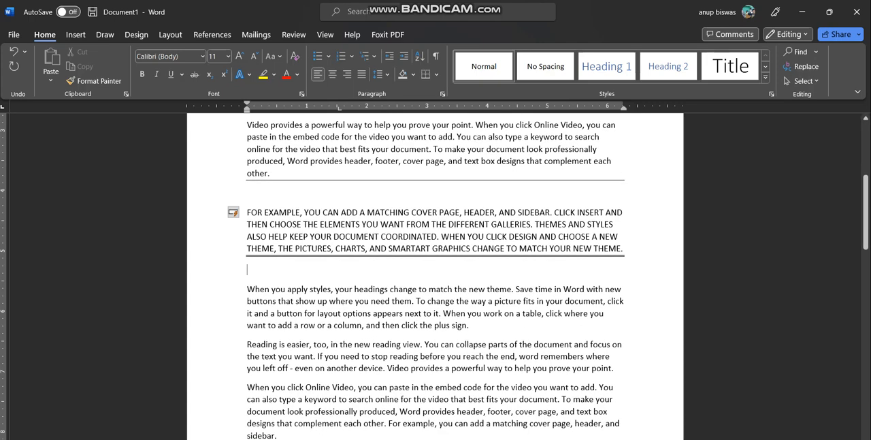
{"action": "key", "text": "Return"}
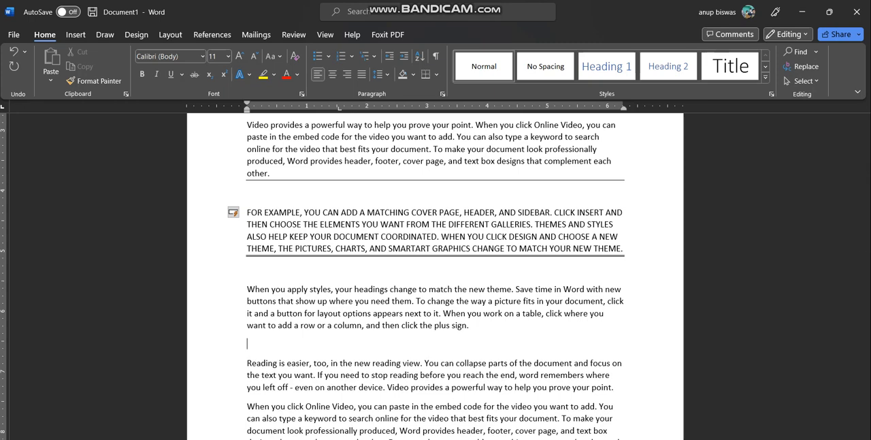
{"action": "type", "text": "###"}
{"action": "key", "text": "Return"}
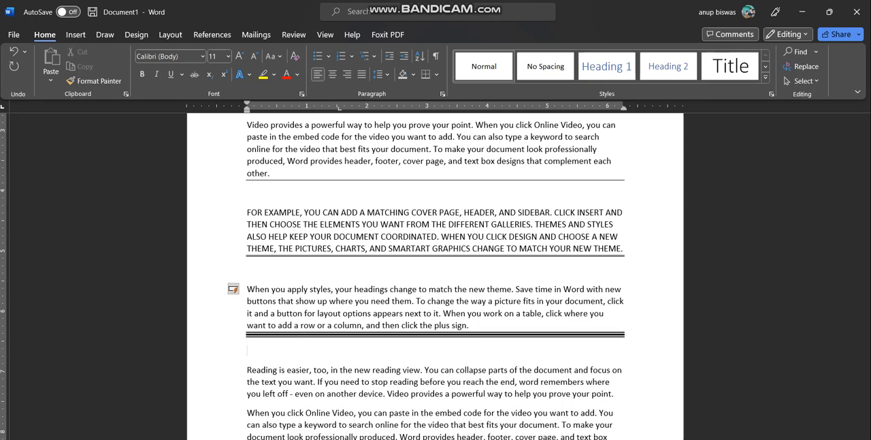
Insert a dotted horizontal line below the "Reading is easier" paragraph from three asterisks on a new line
{"action": "scroll", "coordinate": [436, 286], "scroll_direction": "down", "scroll_amount": 2}
{"action": "left_click", "coordinate": [615, 334]}
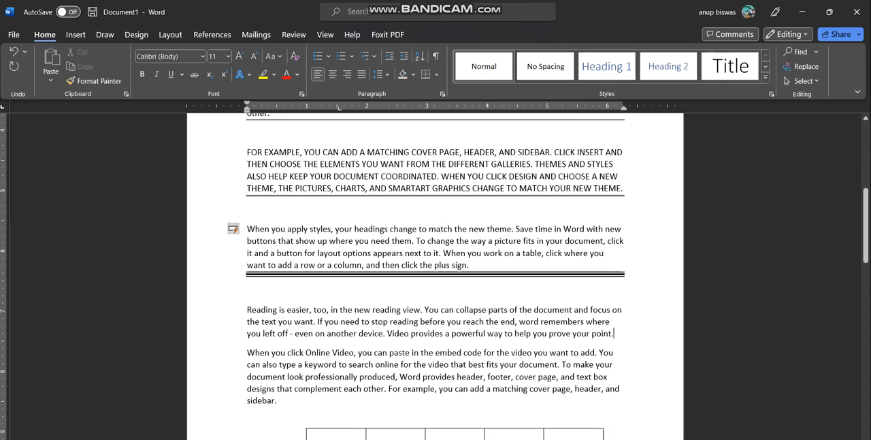
{"action": "key", "text": "Return"}
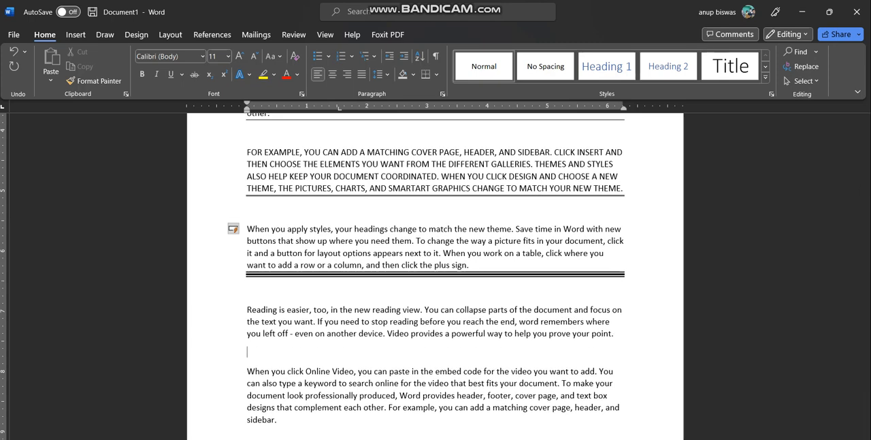
{"action": "type", "text": "***"}
{"action": "key", "text": "Return"}
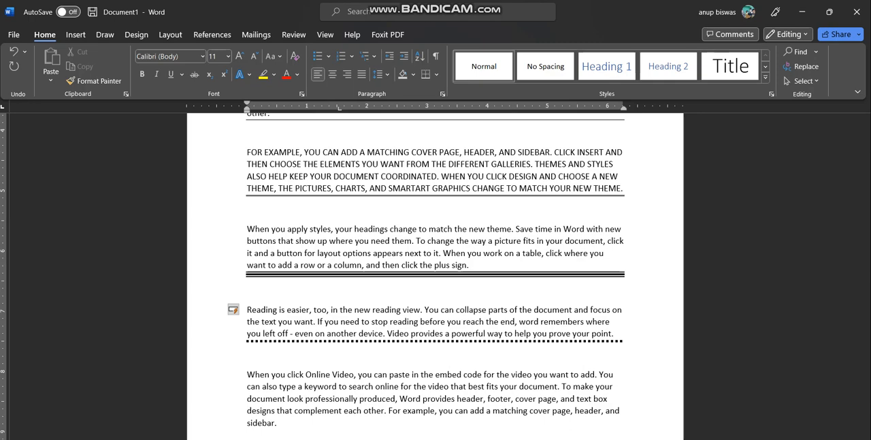
{"action": "scroll", "coordinate": [436, 276], "scroll_direction": "down", "scroll_amount": 2}
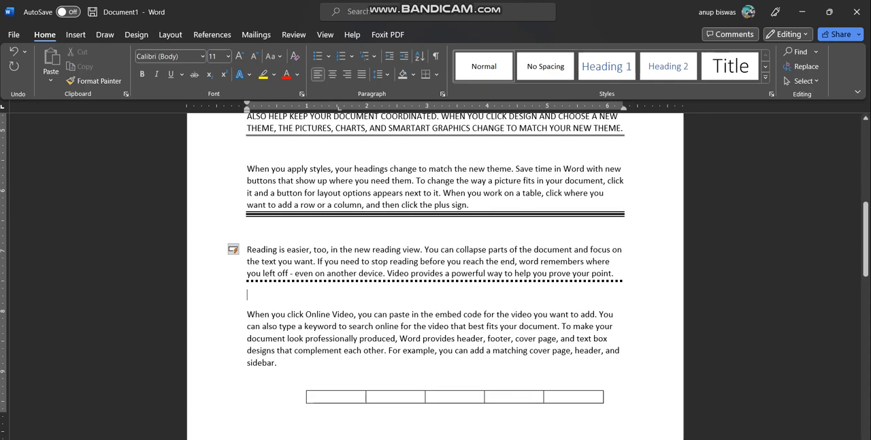
{"action": "scroll", "coordinate": [435, 277], "scroll_direction": "down", "scroll_amount": 2}
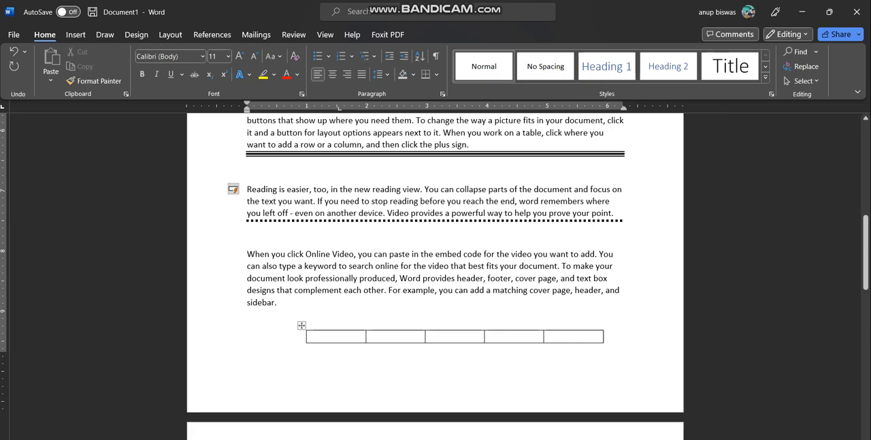
{"action": "scroll", "coordinate": [435, 277], "scroll_direction": "down", "scroll_amount": 4}
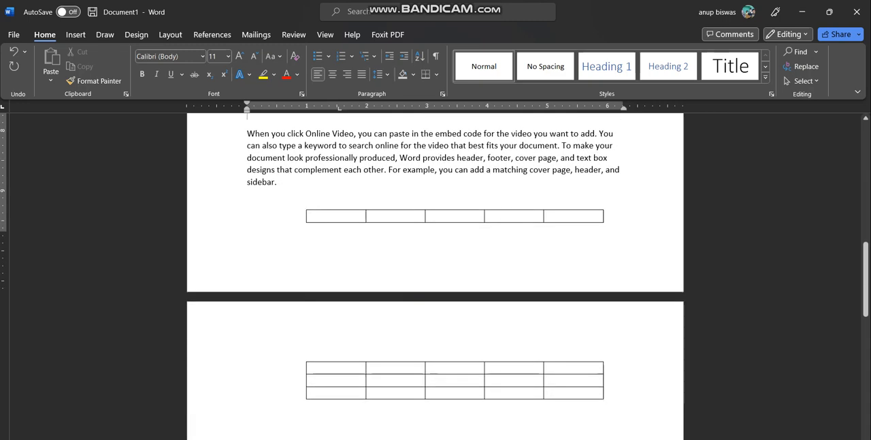